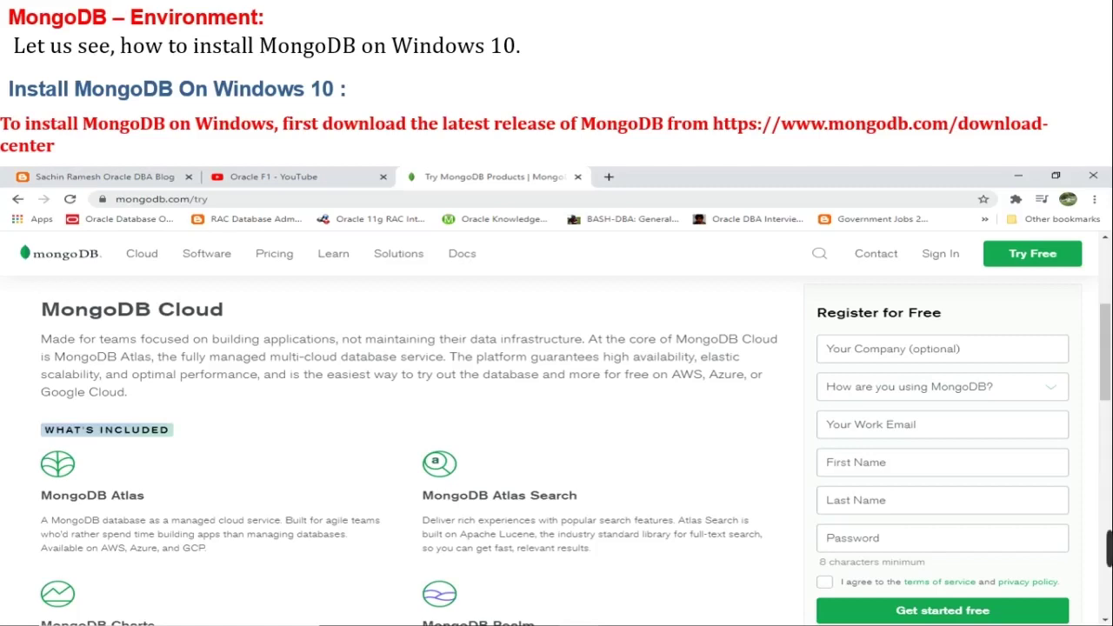
- Switch to the browser and review the MongoDB Enterprise Server download options on the MongoDB website
key(alt+Tab)
key(alt+Tab)
key(alt+Tab)
key(alt+Tab)
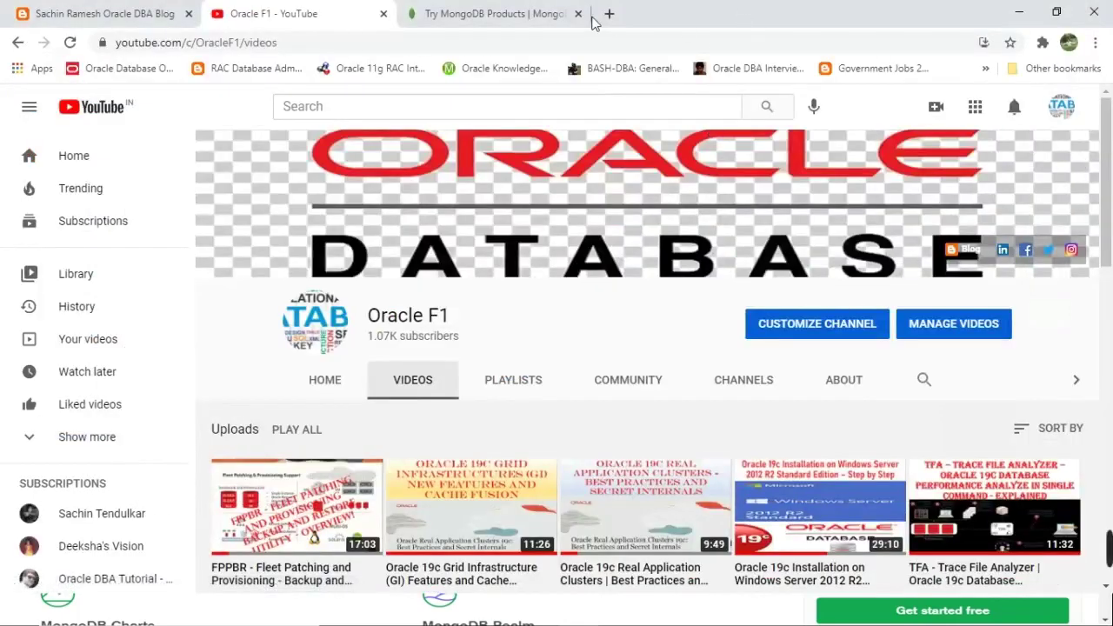
click(531, 14)
scroll(670, 309, up, 5)
scroll(670, 309, up, 1)
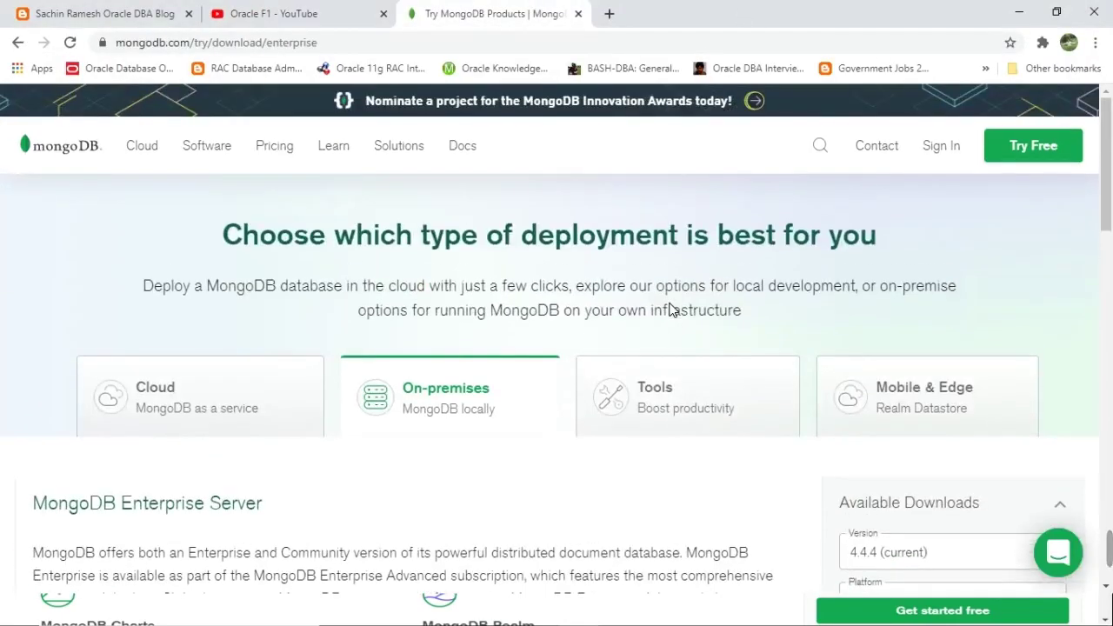
scroll(768, 351, down, 5)
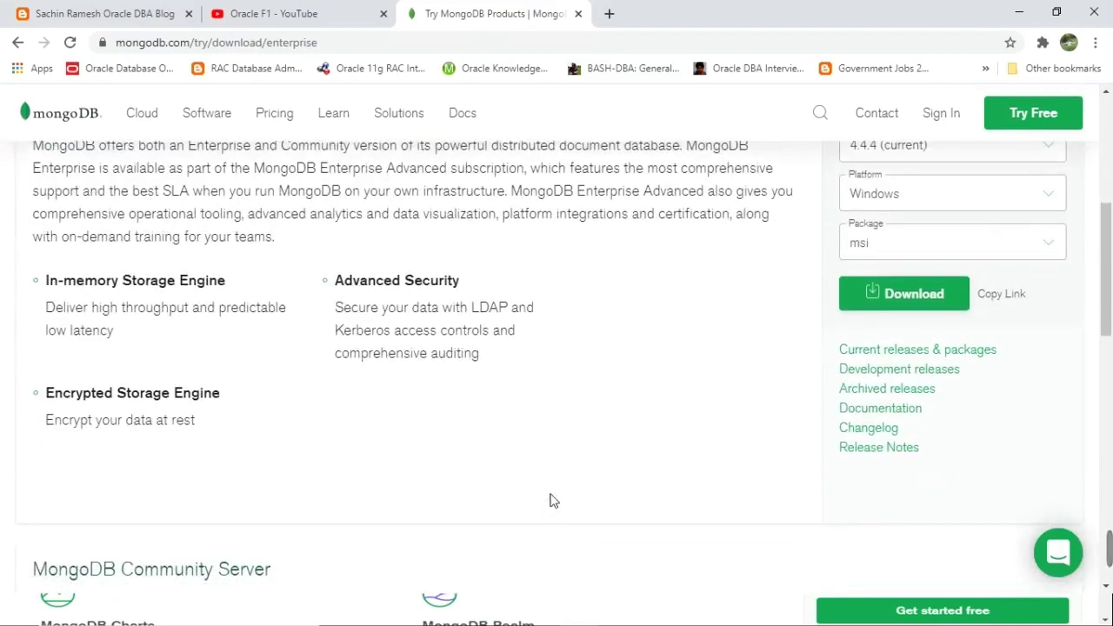
click(1024, 14)
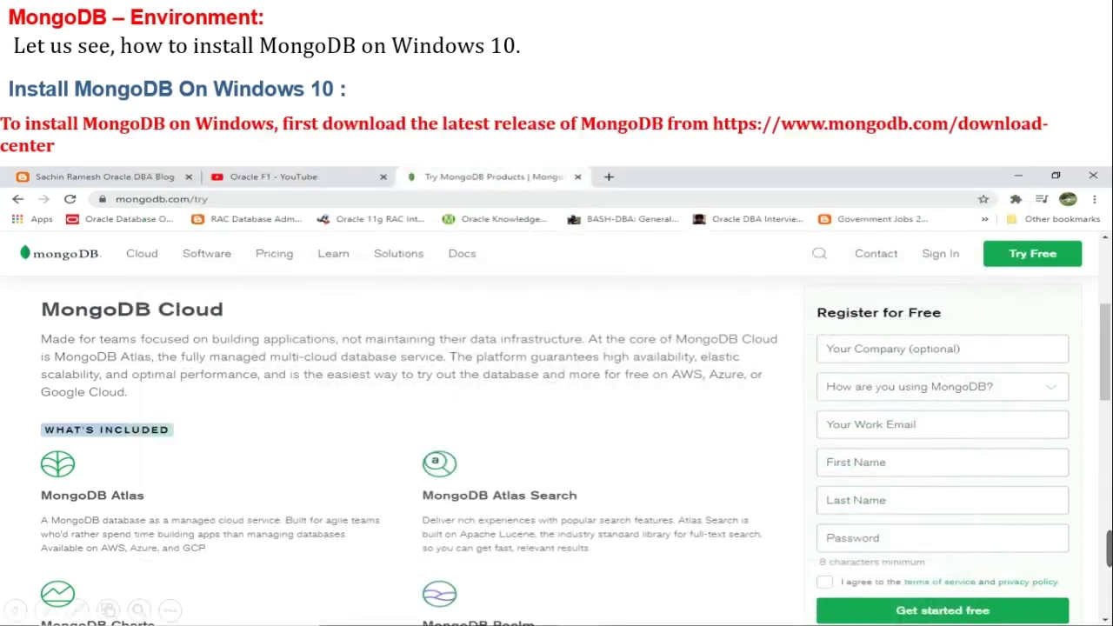
- Launch the mongodb-windows-x86_64-enterprise-4.4.4-signed.msi installer from the Downloads folder in File Explorer
key(alt+Tab)
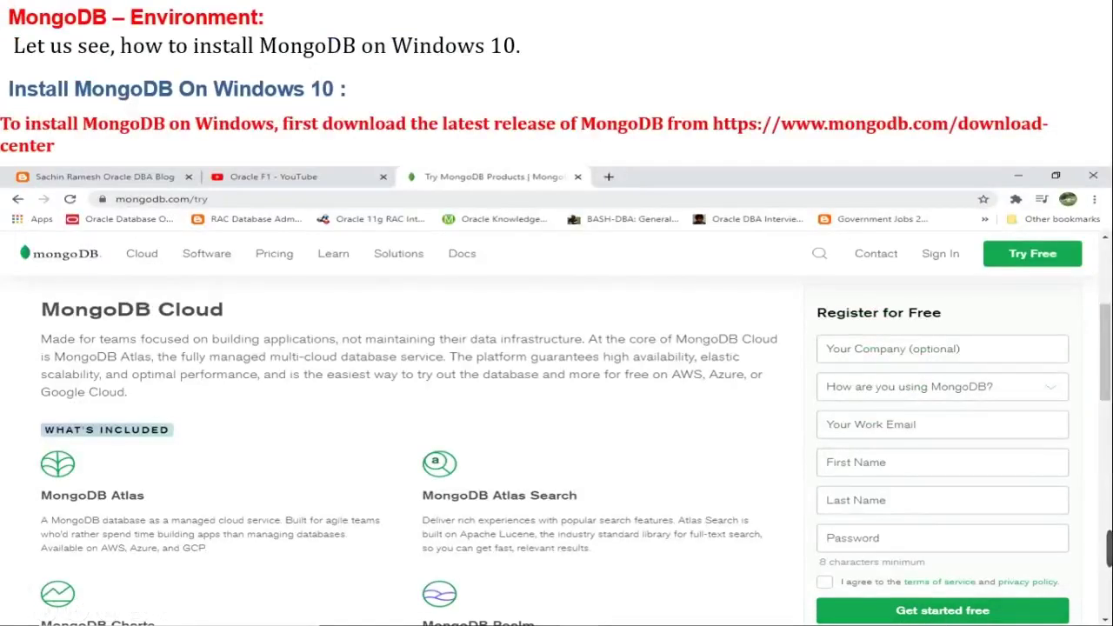
key(super+e)
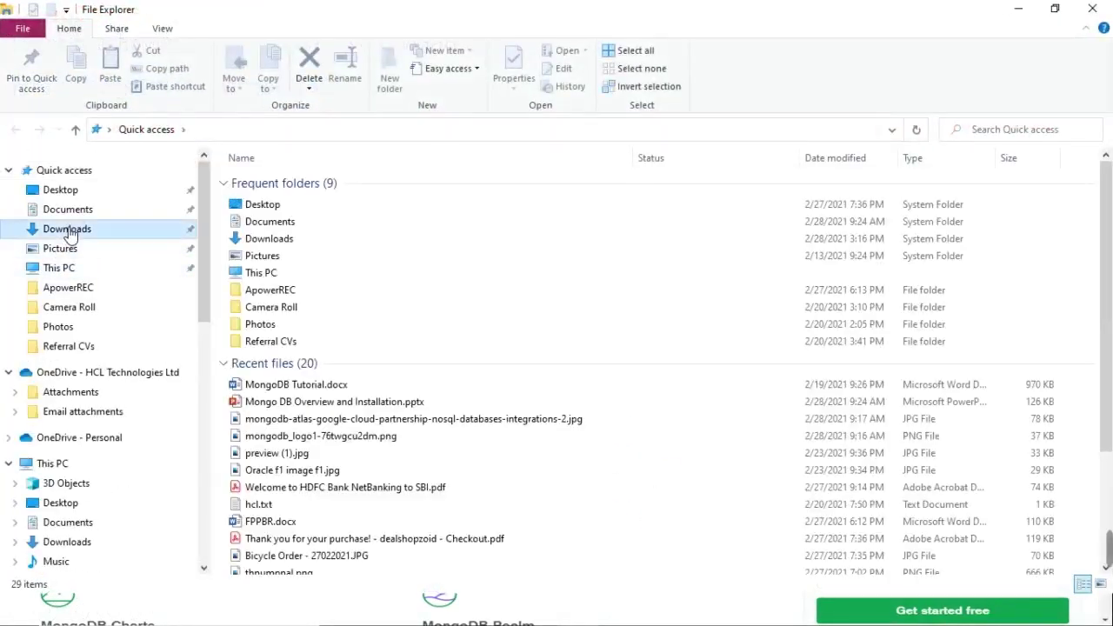
click(69, 231)
click(336, 209)
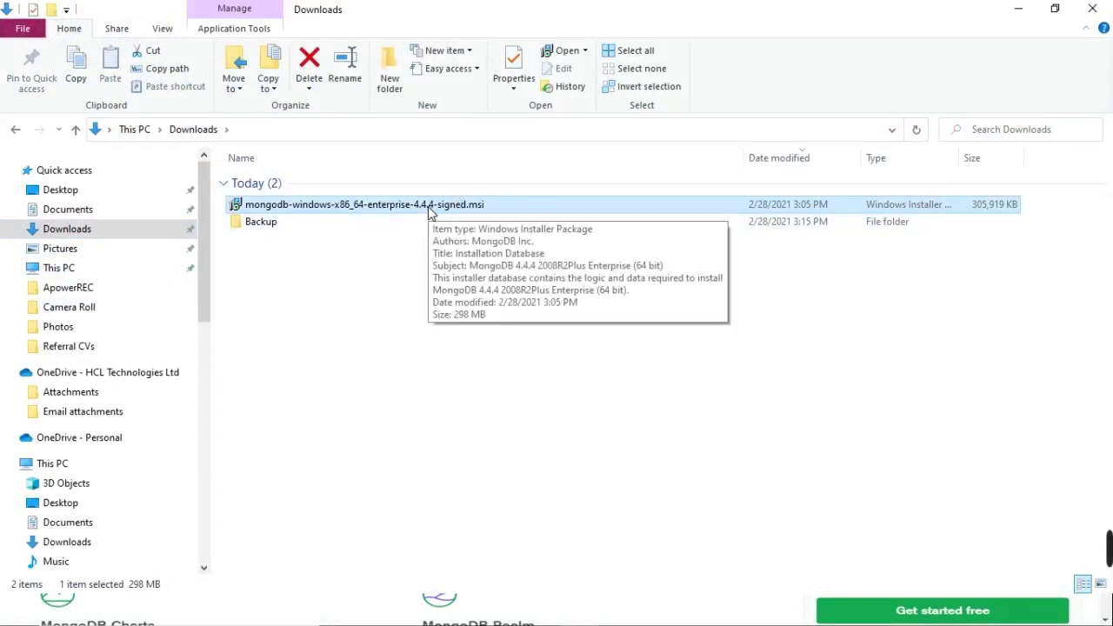
double_click(428, 209)
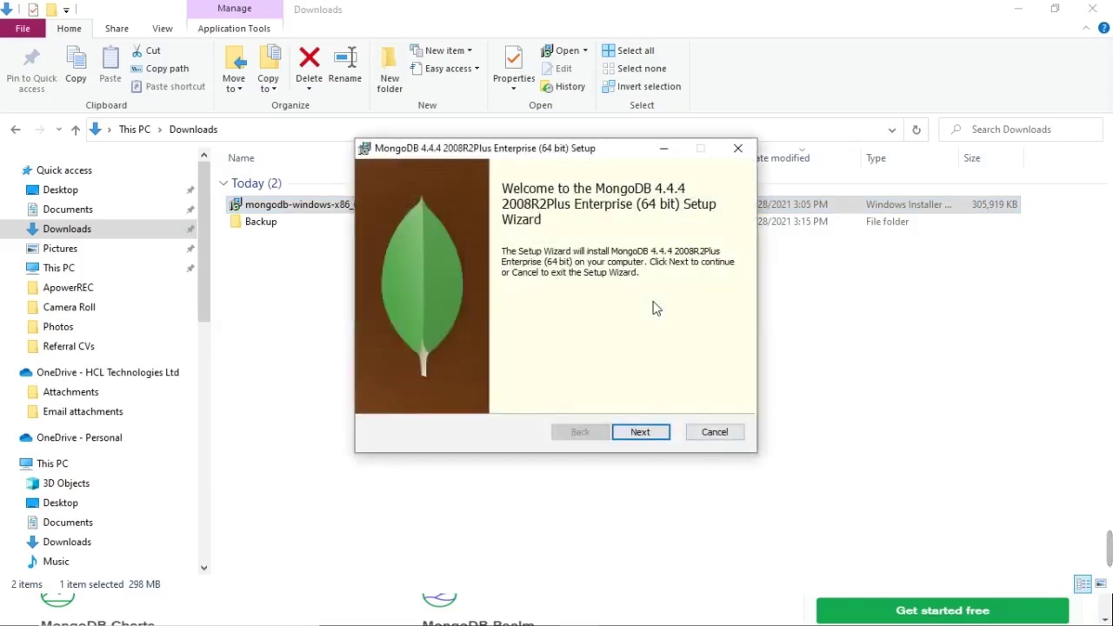
- Accept the license agreement in the MongoDB setup wizard and choose the Complete setup type
click(644, 436)
click(441, 398)
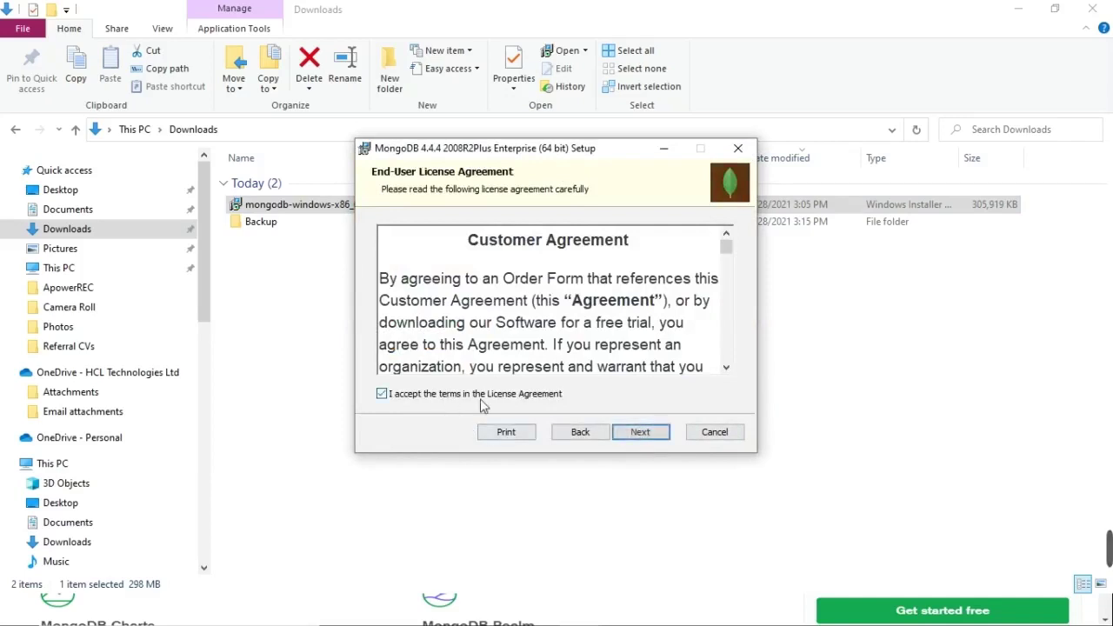
drag(729, 249, 737, 362)
click(659, 431)
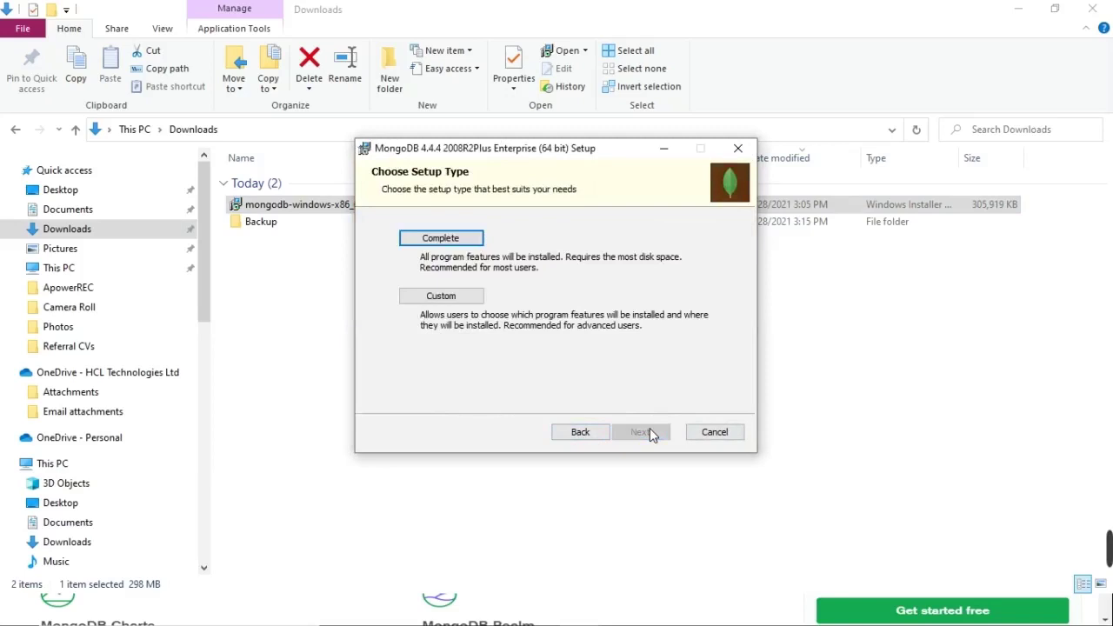
click(452, 242)
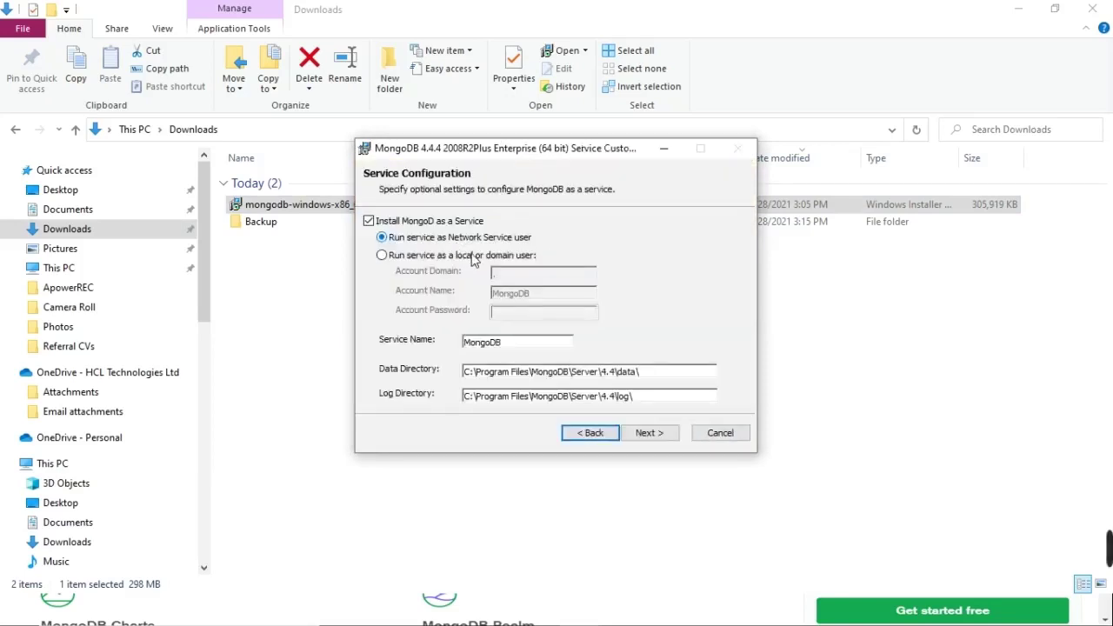
- Keep the default service configuration and the MongoDB Compass option, and start the installation
click(648, 434)
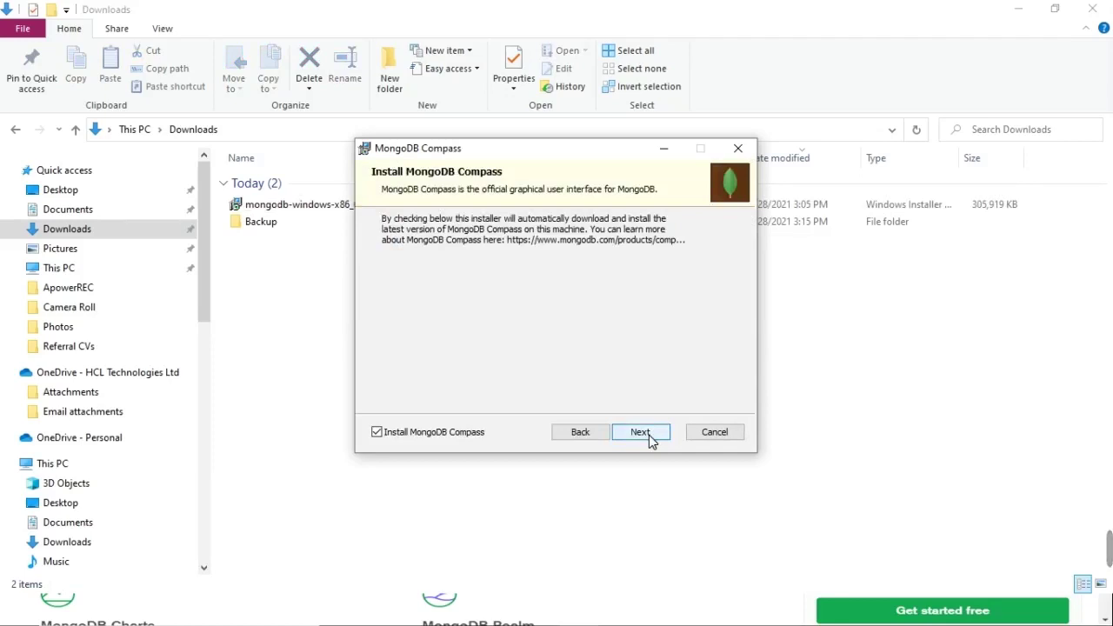
click(650, 439)
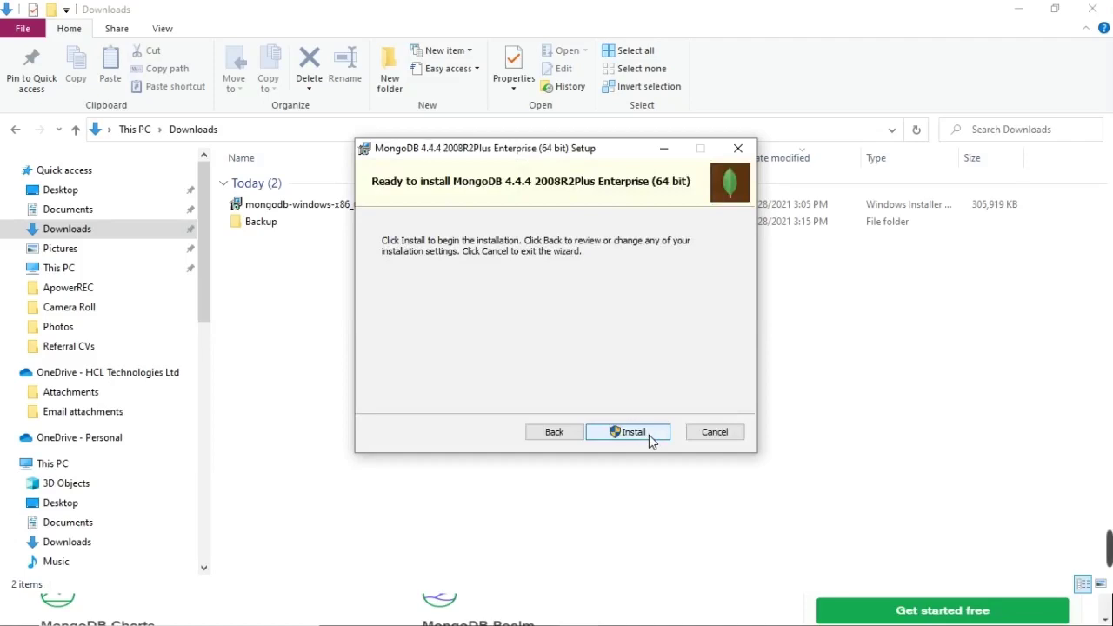
click(650, 436)
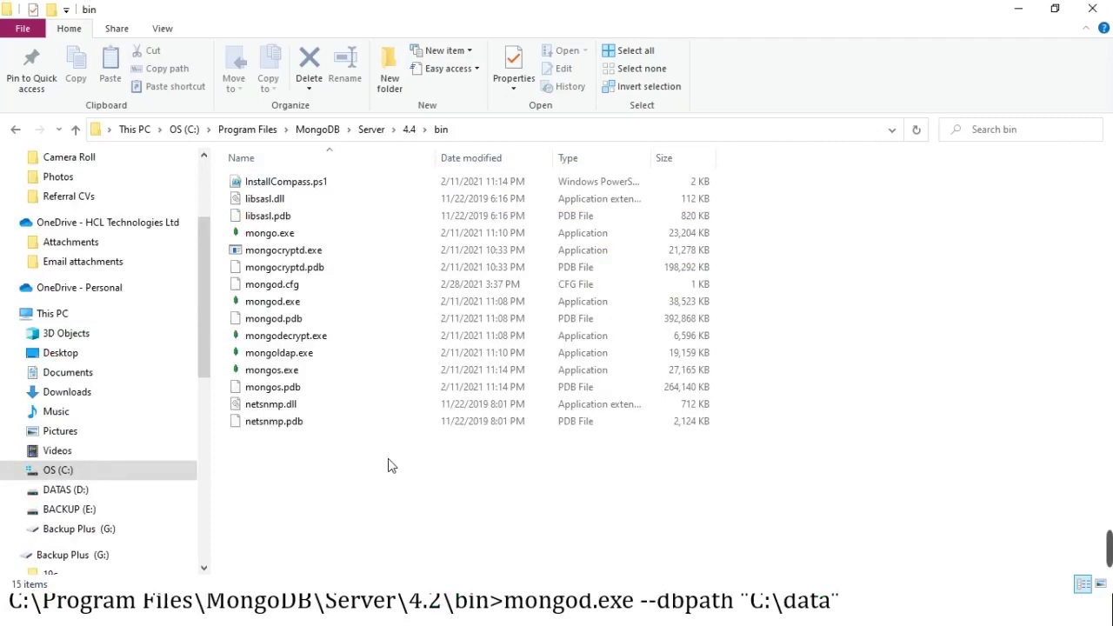
- Create a new folder named data in the root of the C: drive
click(1019, 9)
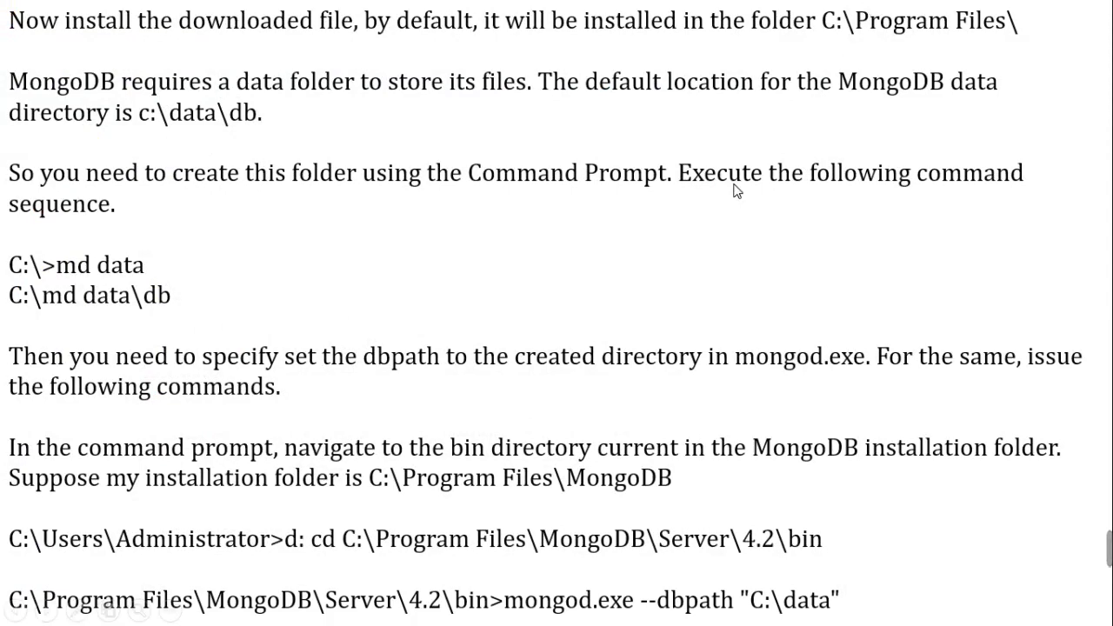
key(alt+Tab)
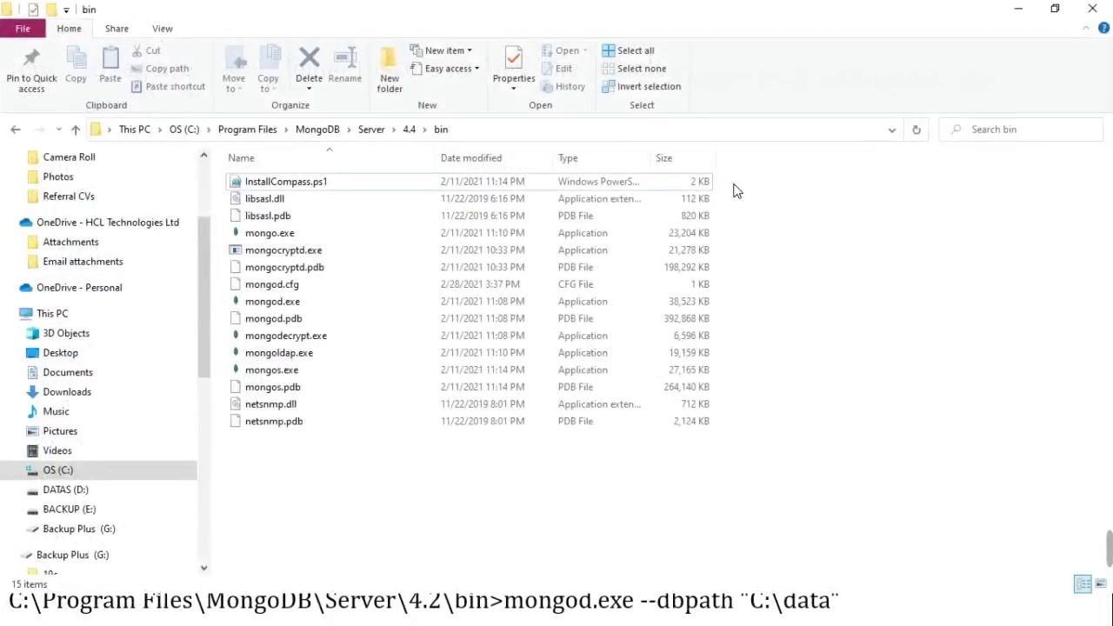
click(67, 470)
right_click(385, 490)
mouse_move(496, 446)
click(579, 450)
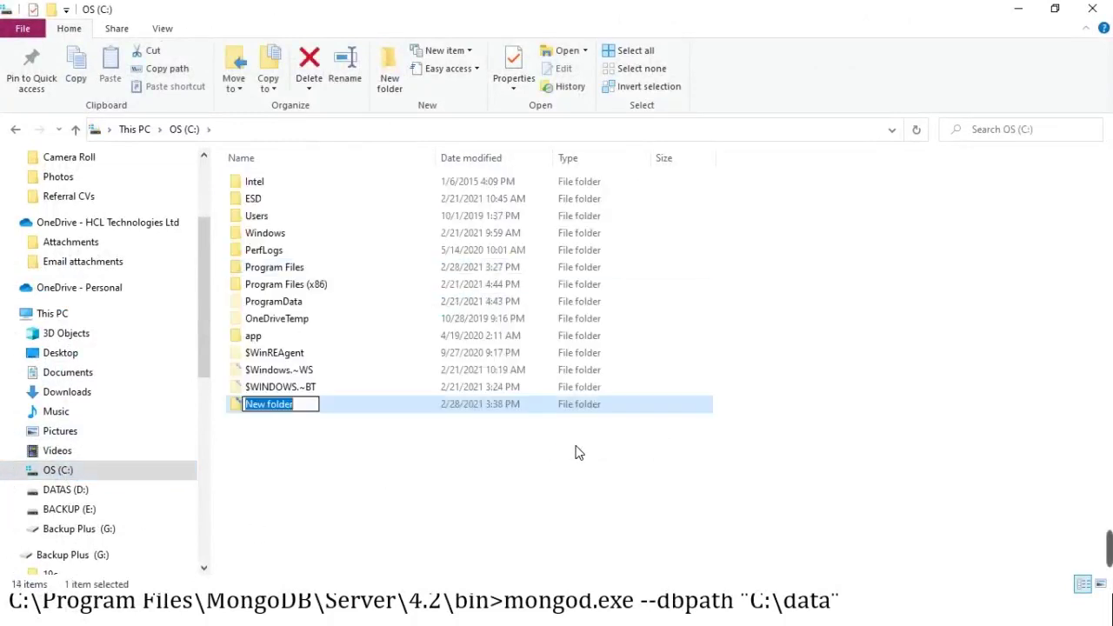
text(data)
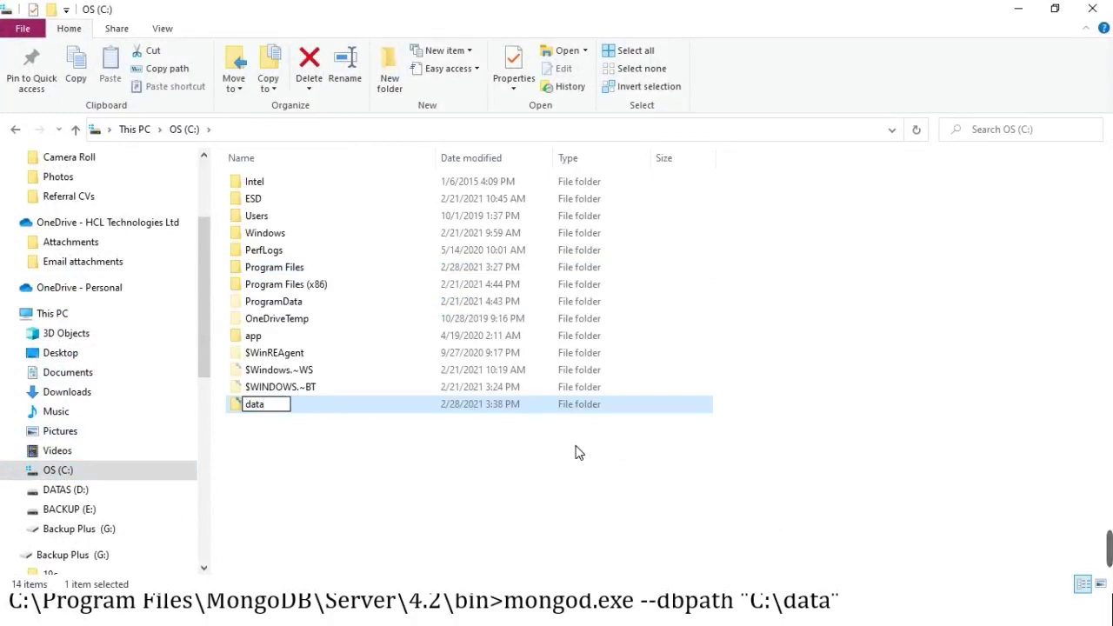
key(Return)
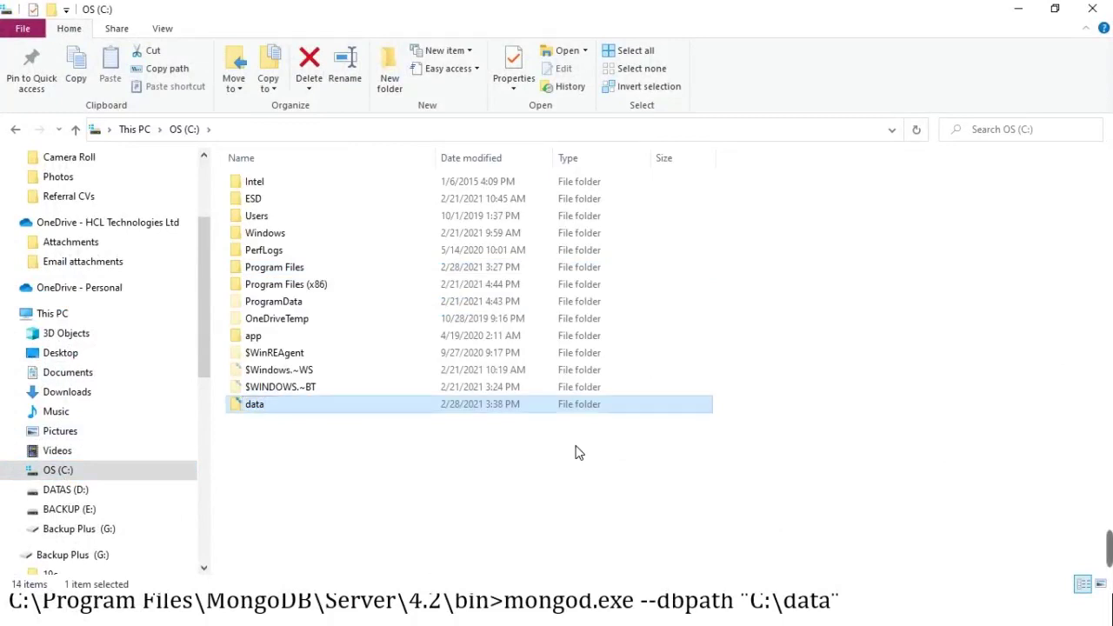
- Create a subfolder named db inside the C:\data folder
key(Return)
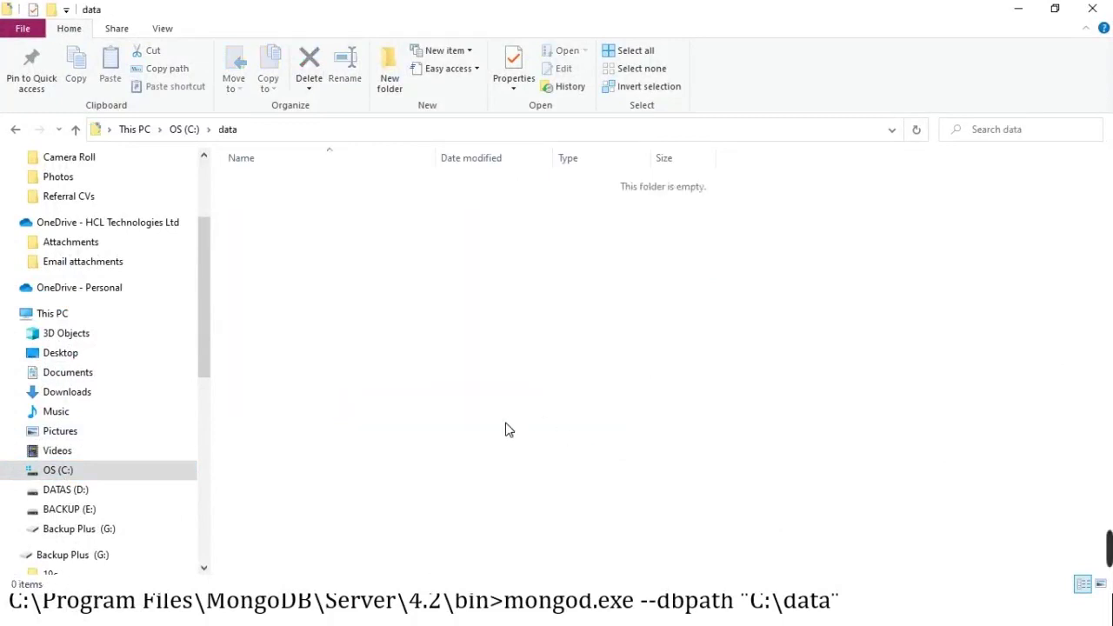
right_click(406, 355)
mouse_move(563, 552)
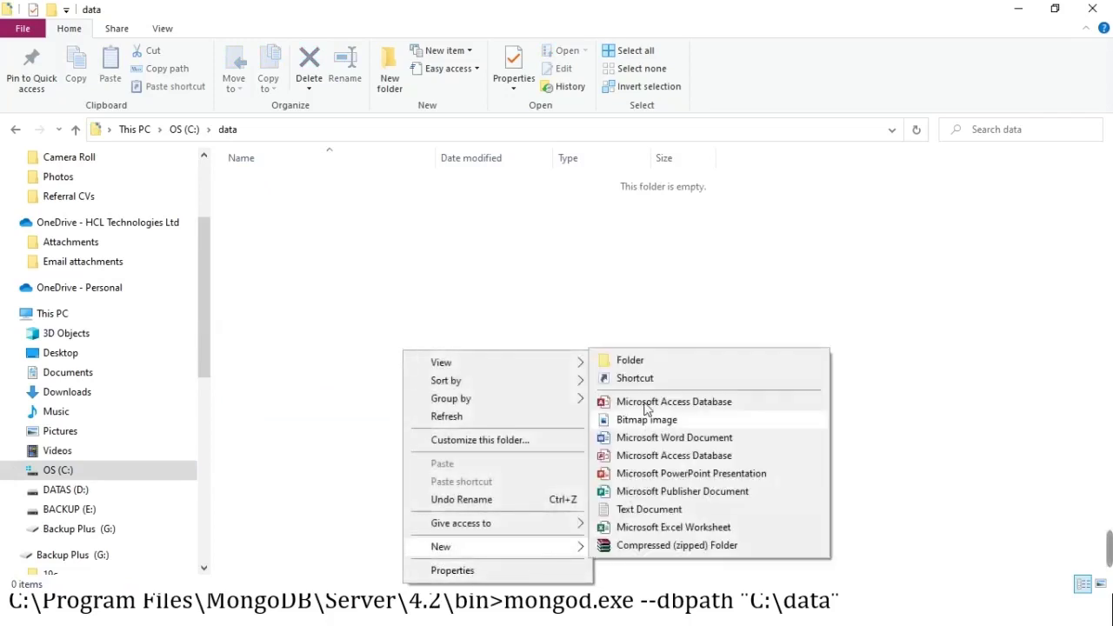
click(649, 363)
text(db)
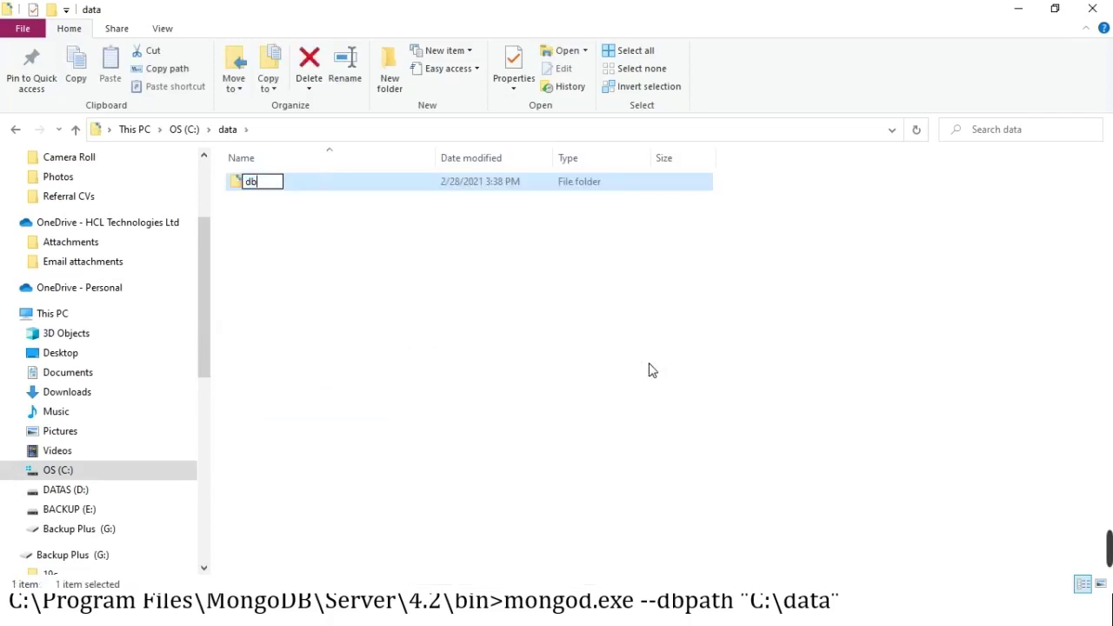
key(Return)
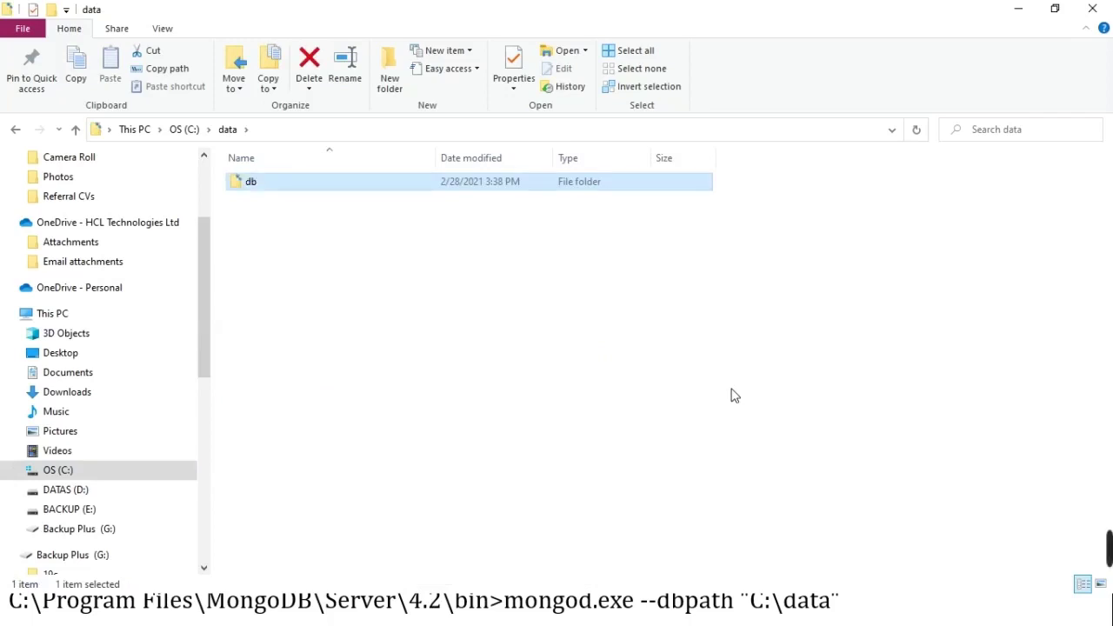
- Open the db folder and check its full path, leaving File Explorer minimized
key(Return)
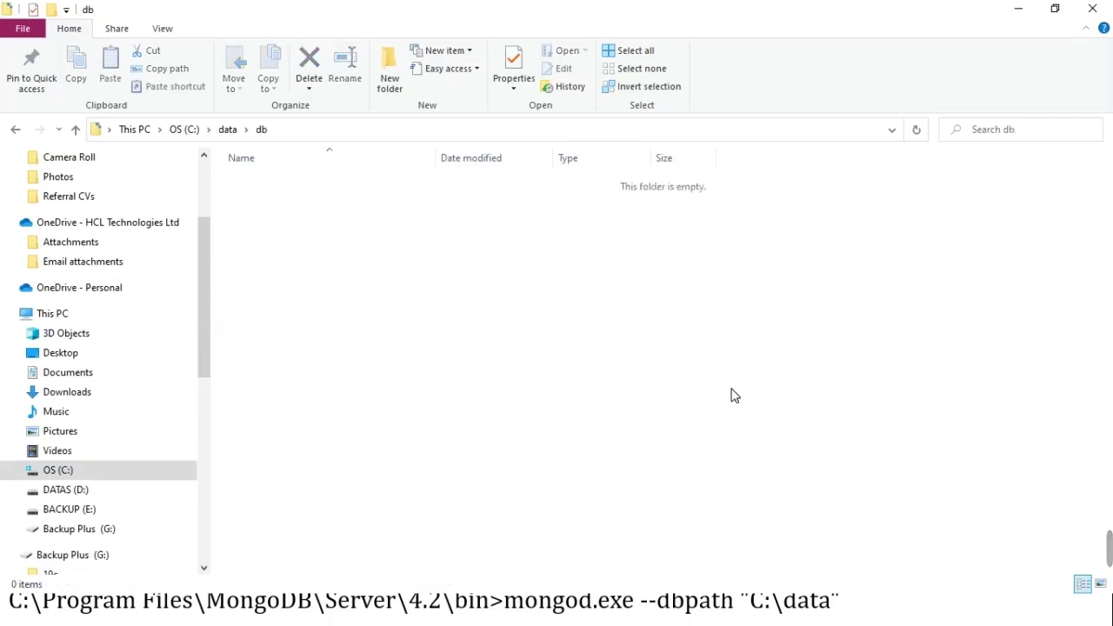
click(337, 137)
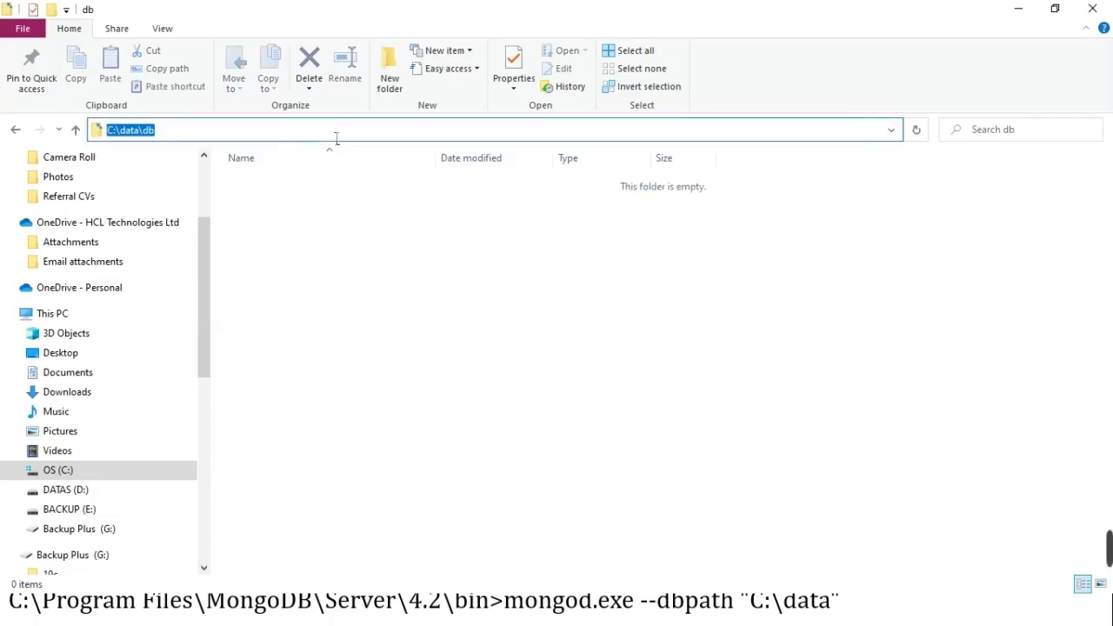
click(1019, 8)
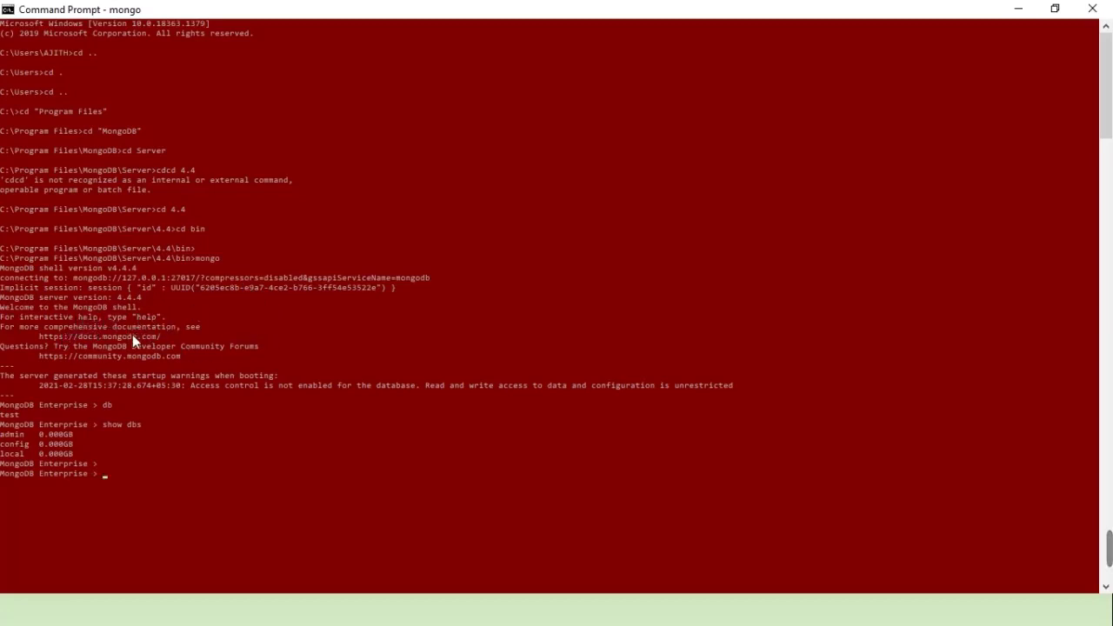
- Query the current database with db and list all databases with show dbs in the mongo shell
text(db)
key(Return)
text(show dbs)
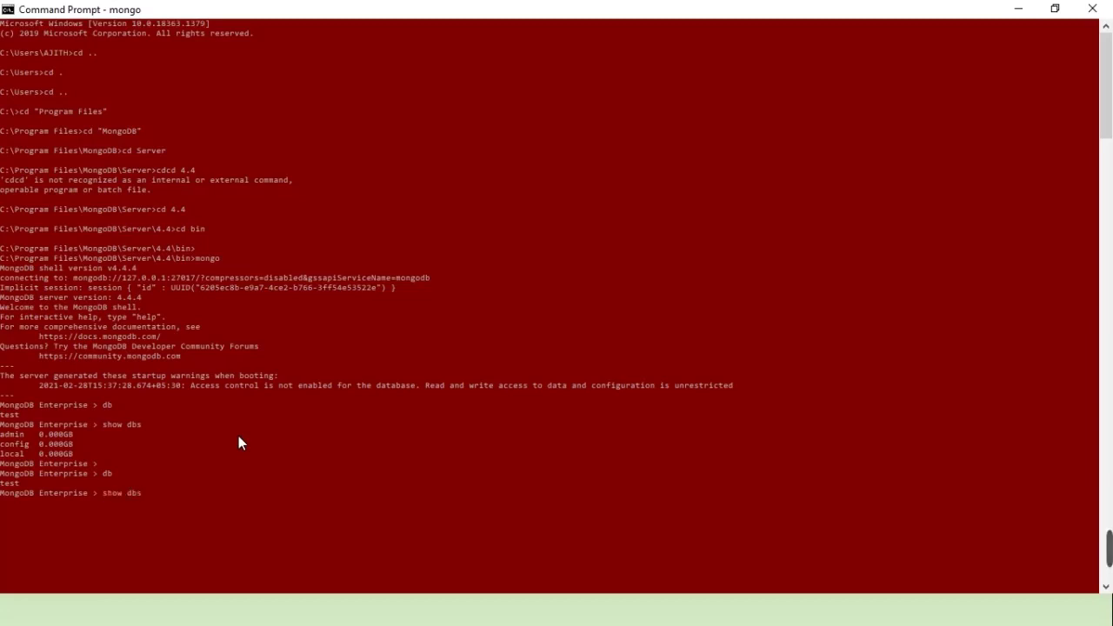
key(Return)
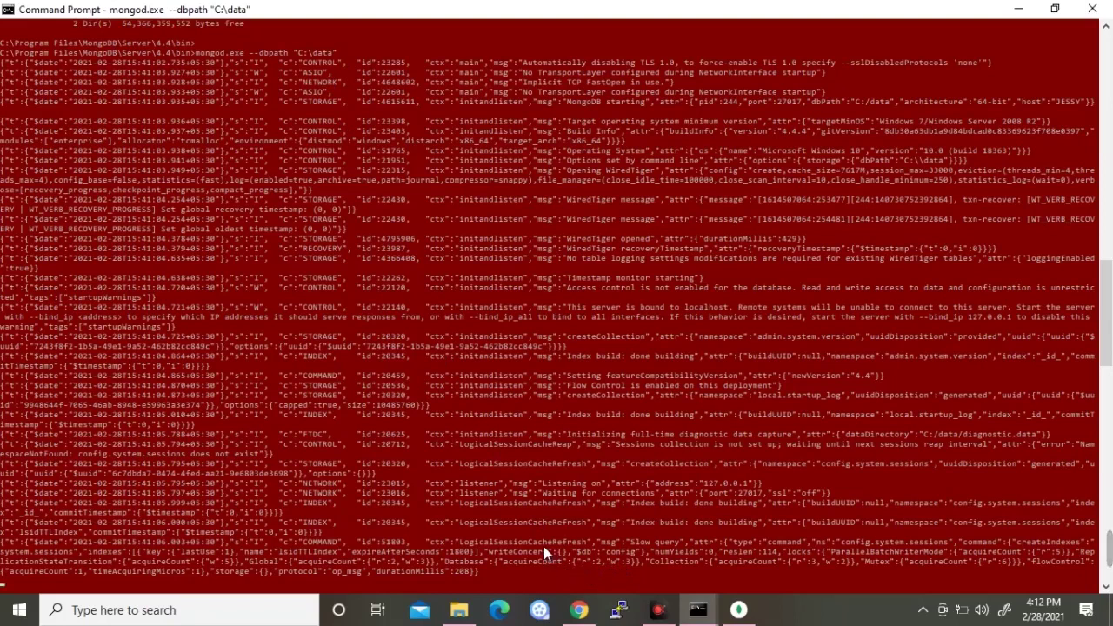
- Switch to File Explorer and examine the catalog, collection, index, lock, storage and WiredTiger files in C:\data
click(460, 611)
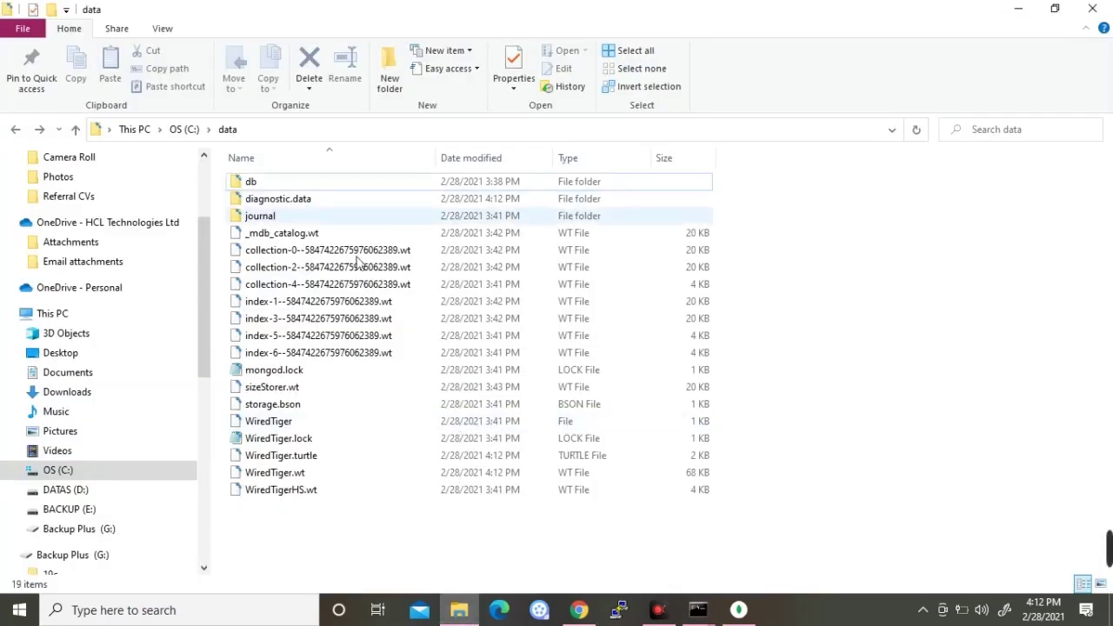
click(328, 137)
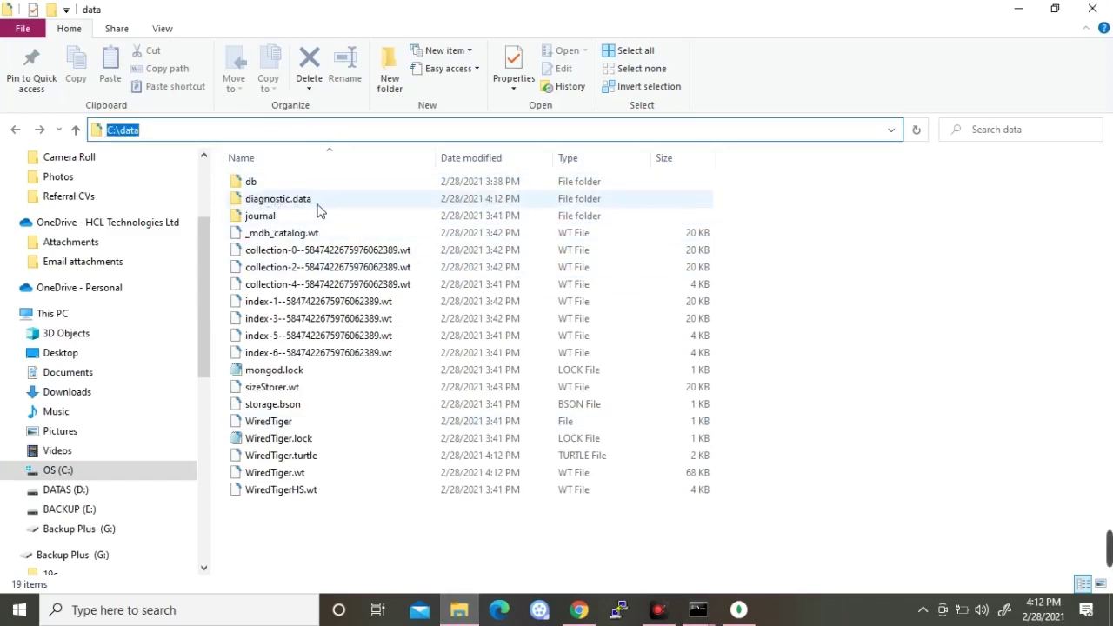
click(293, 239)
click(294, 250)
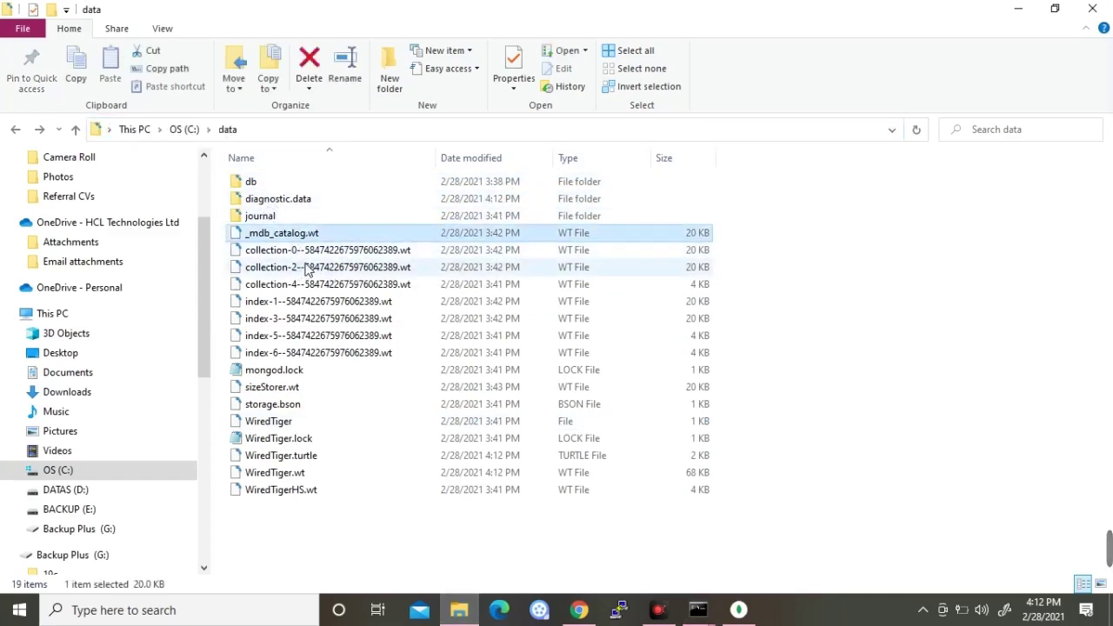
click(311, 283)
click(322, 318)
click(335, 353)
click(294, 370)
click(288, 404)
click(280, 421)
click(291, 456)
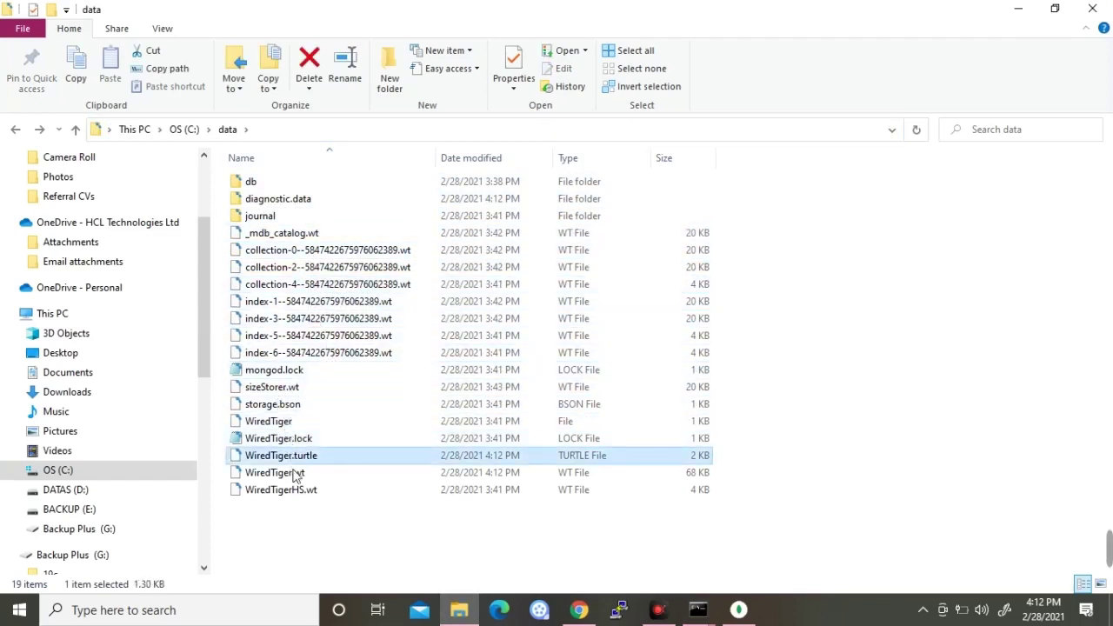
click(304, 525)
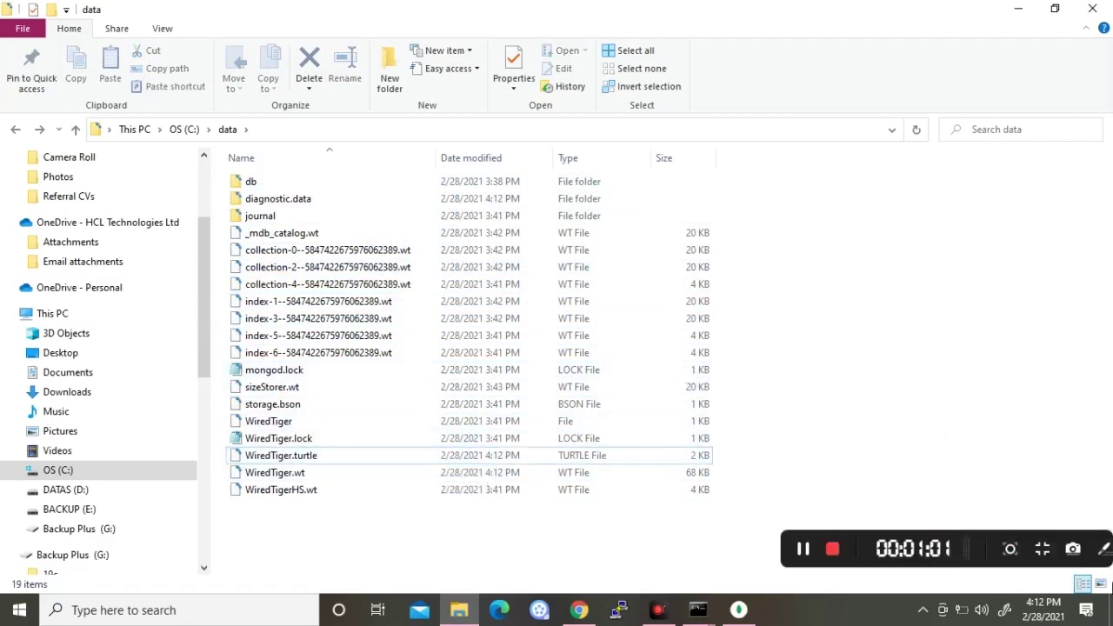
mouse_move(1079, 535)
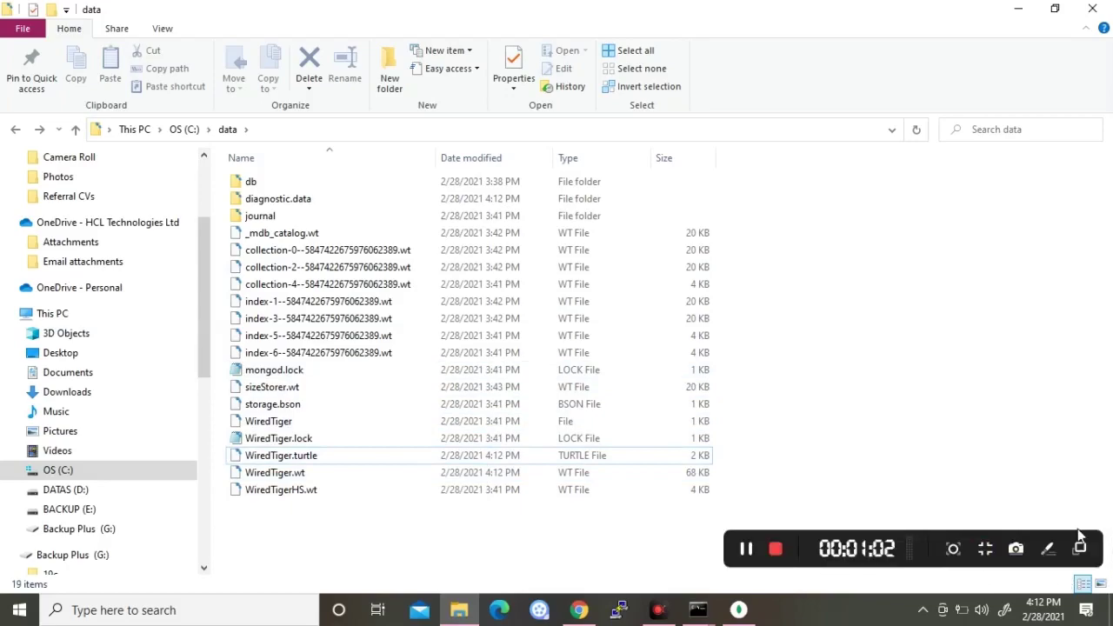
click(776, 549)
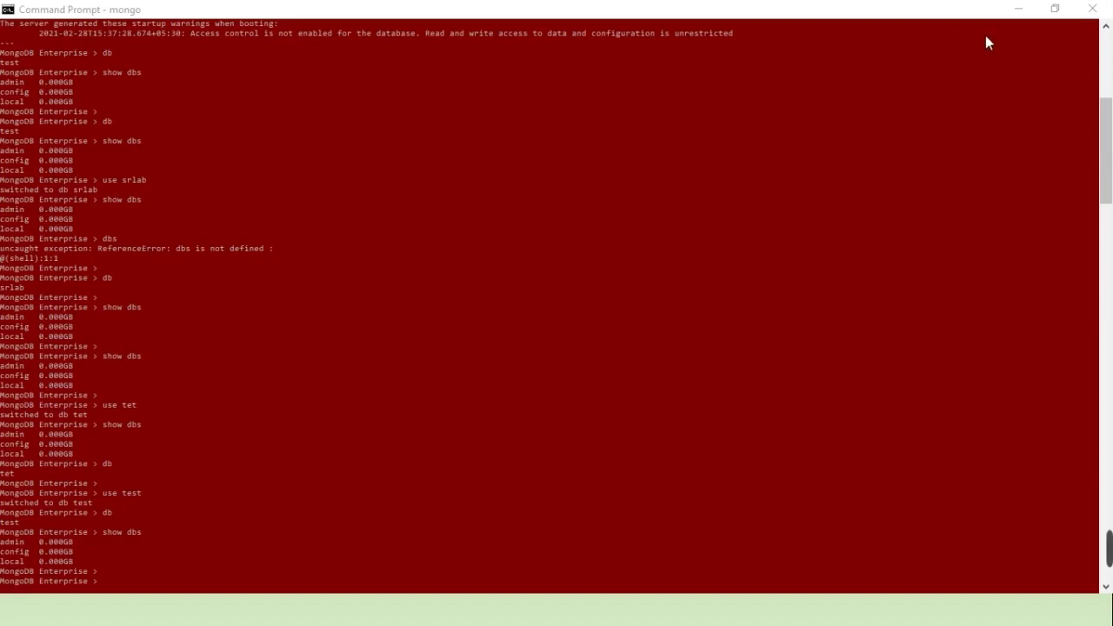
- Open MongoDB Compass and connect to localhost on port 27017 without authentication, using individual connection fields
click(1014, 13)
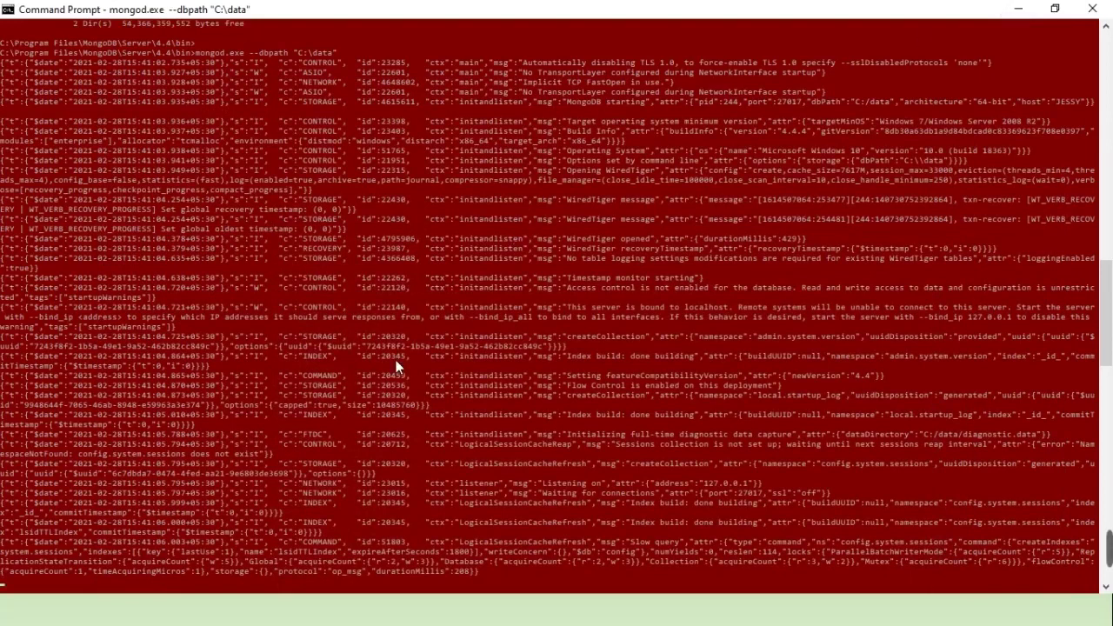
key(super)
text(mong)
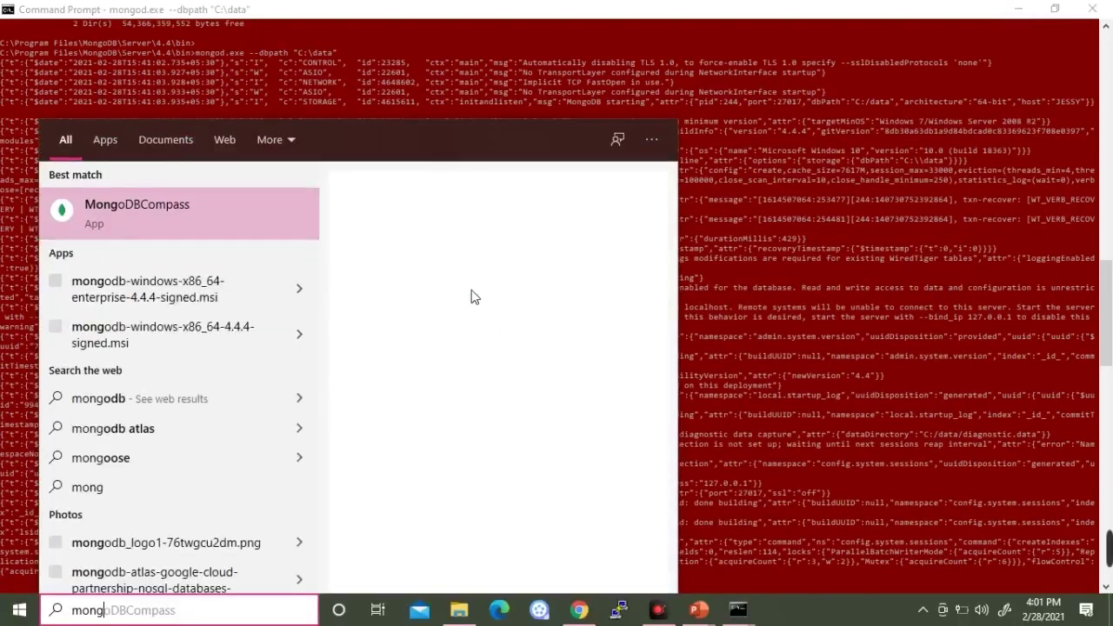
click(144, 216)
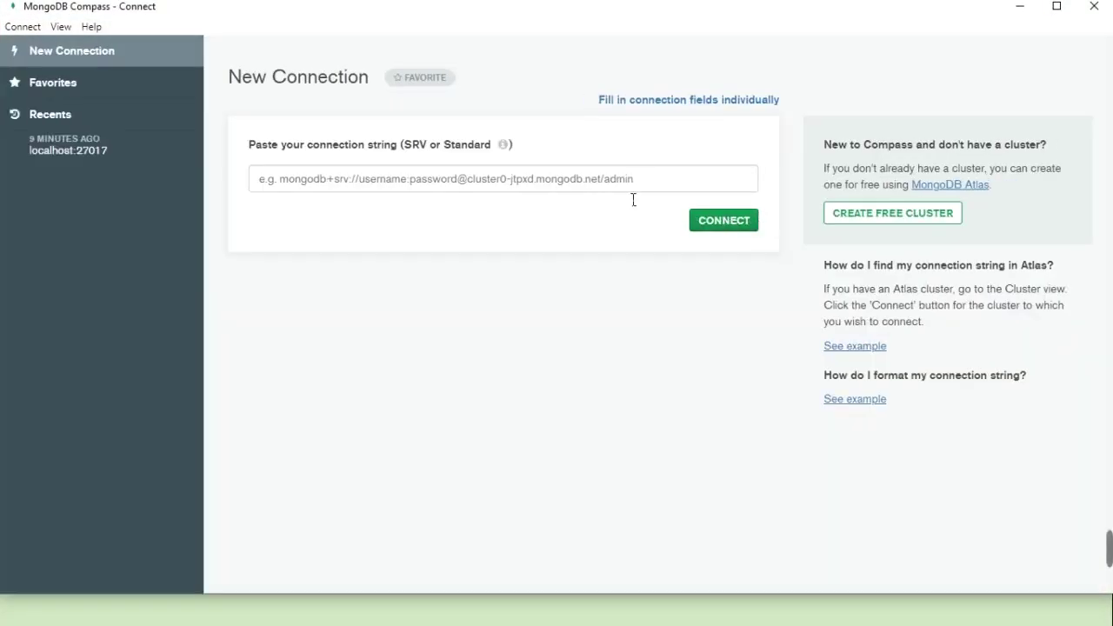
click(687, 101)
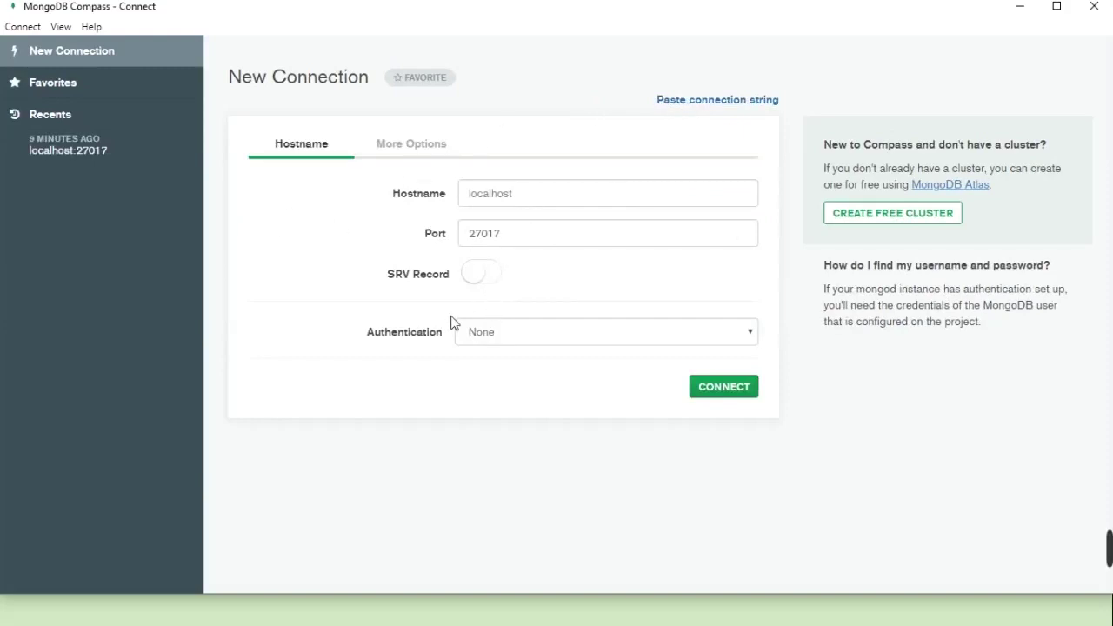
click(735, 390)
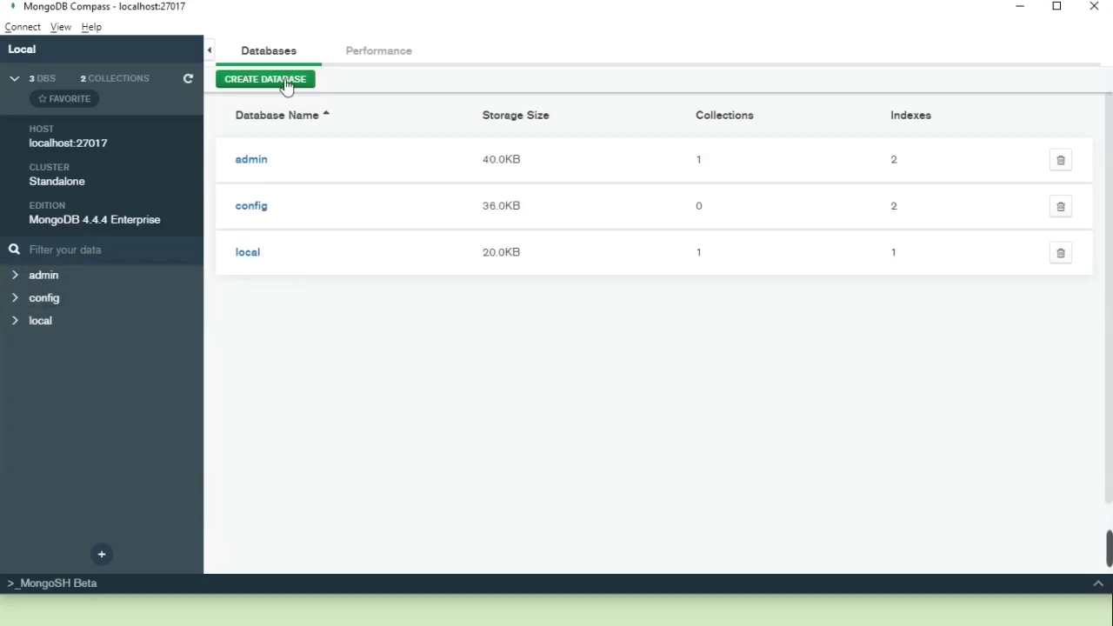
- Start a new database named srlab with a collection named srtet
click(285, 81)
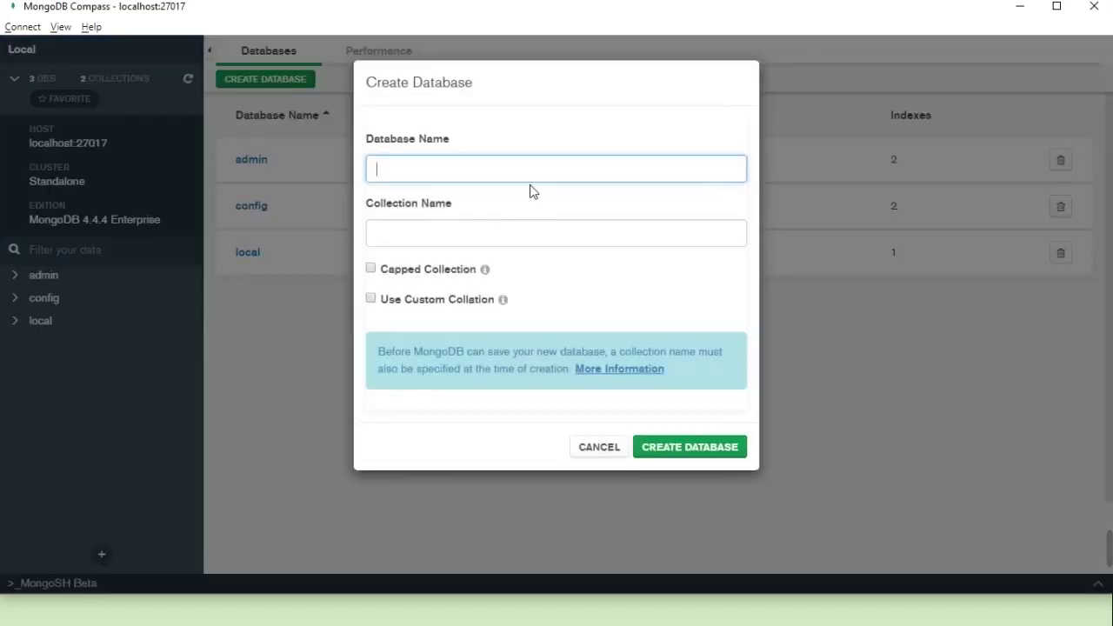
text(srlab)
click(494, 247)
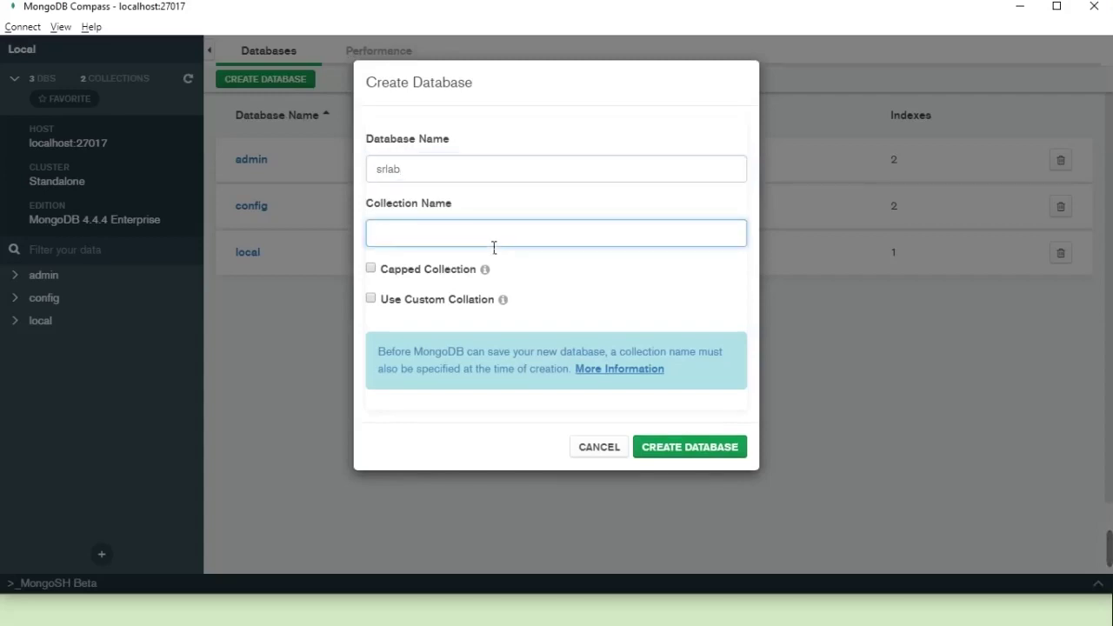
text(srtet)
- Enable custom collation for the new collection and choose the locale en_US - English (United States)
click(372, 300)
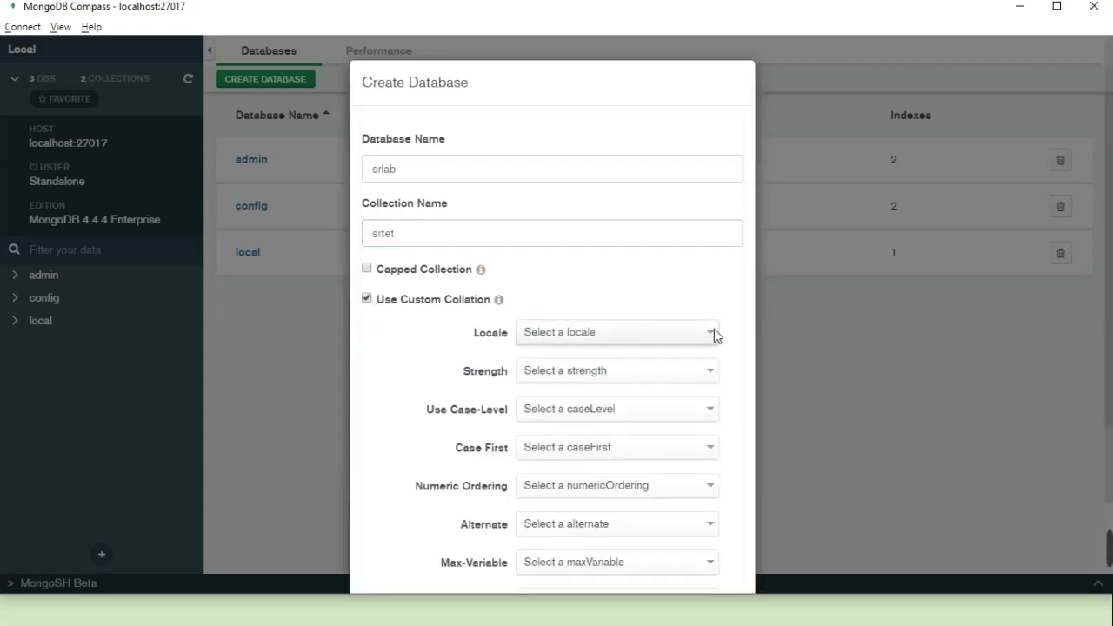
click(675, 339)
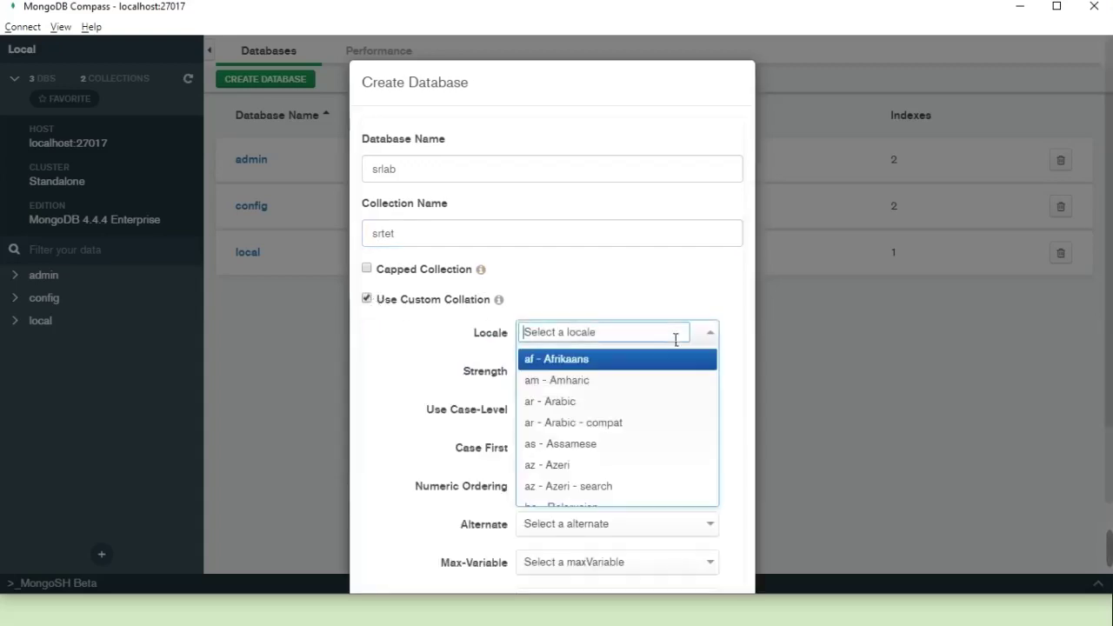
scroll(632, 383, down, 3)
scroll(632, 381, down, 12)
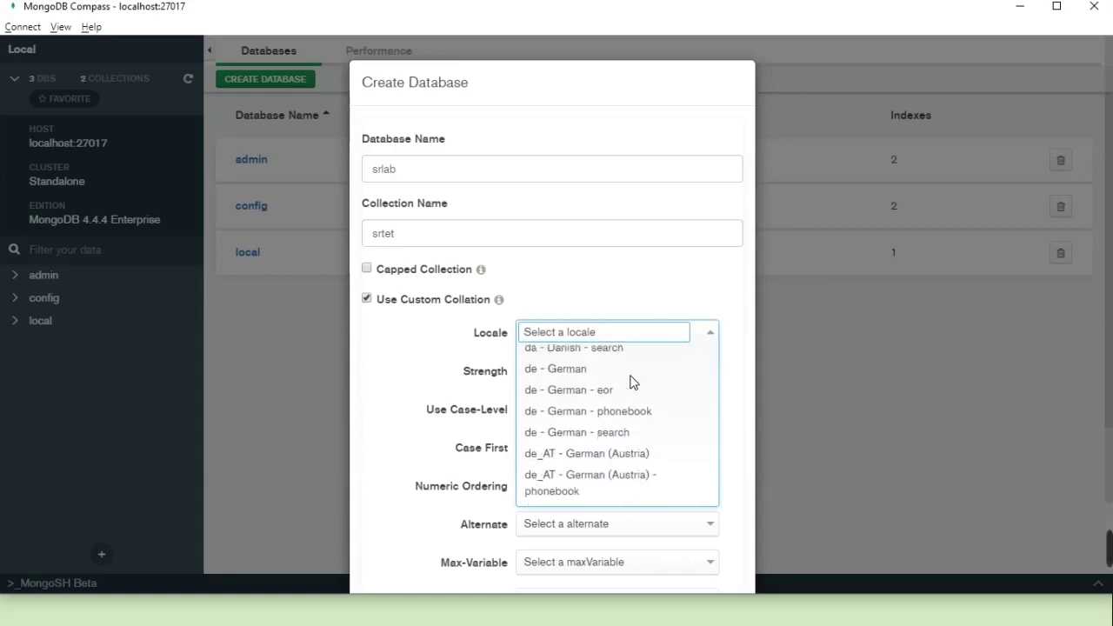
scroll(631, 373, up, 1)
scroll(631, 374, up, 1)
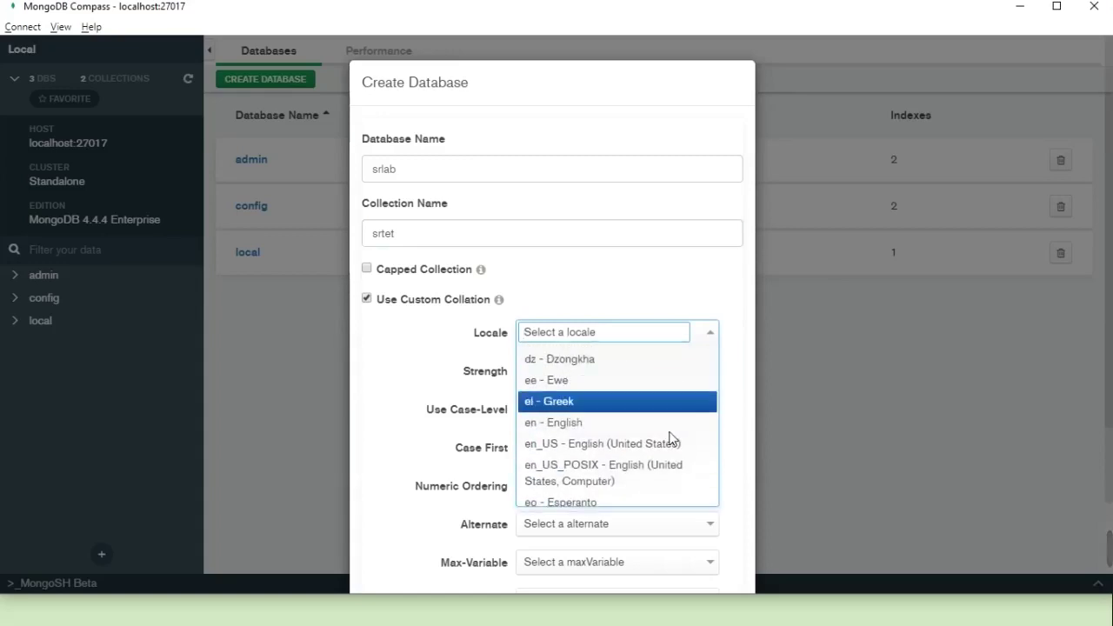
click(668, 439)
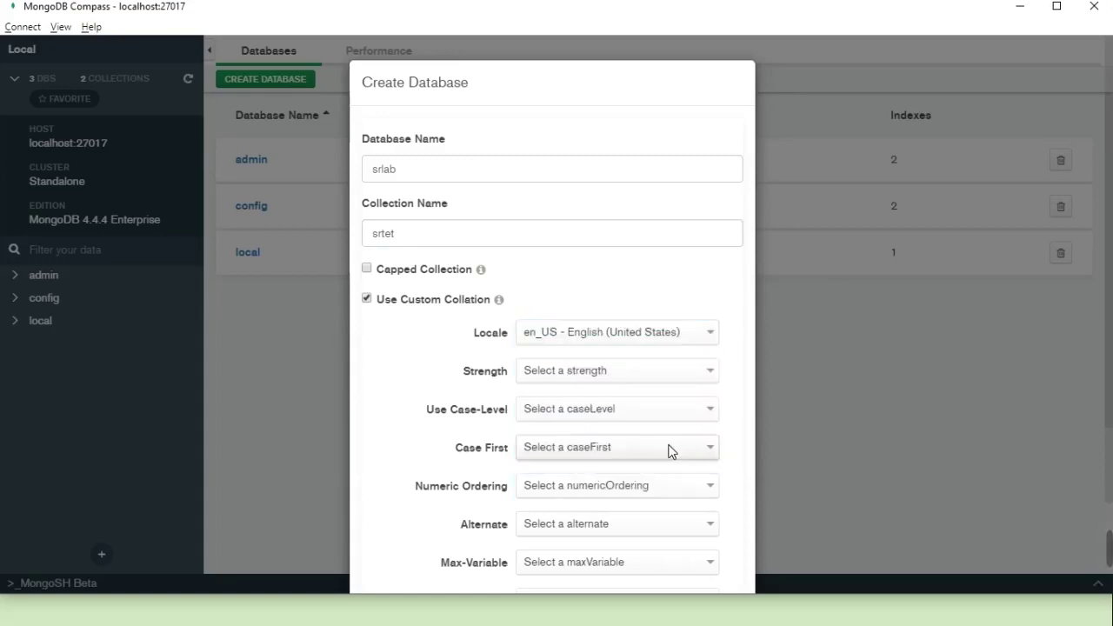
- Set the collation's Strength to 4, Use Case-Level to false, Case First to lower and Numeric Ordering to false
click(651, 371)
click(549, 461)
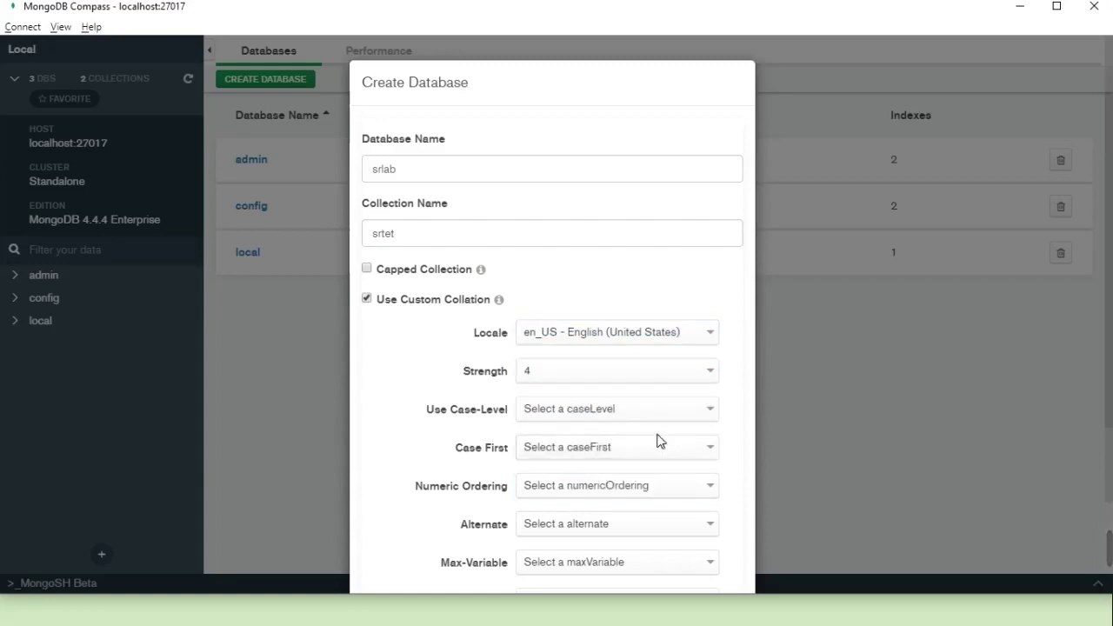
click(623, 411)
click(568, 439)
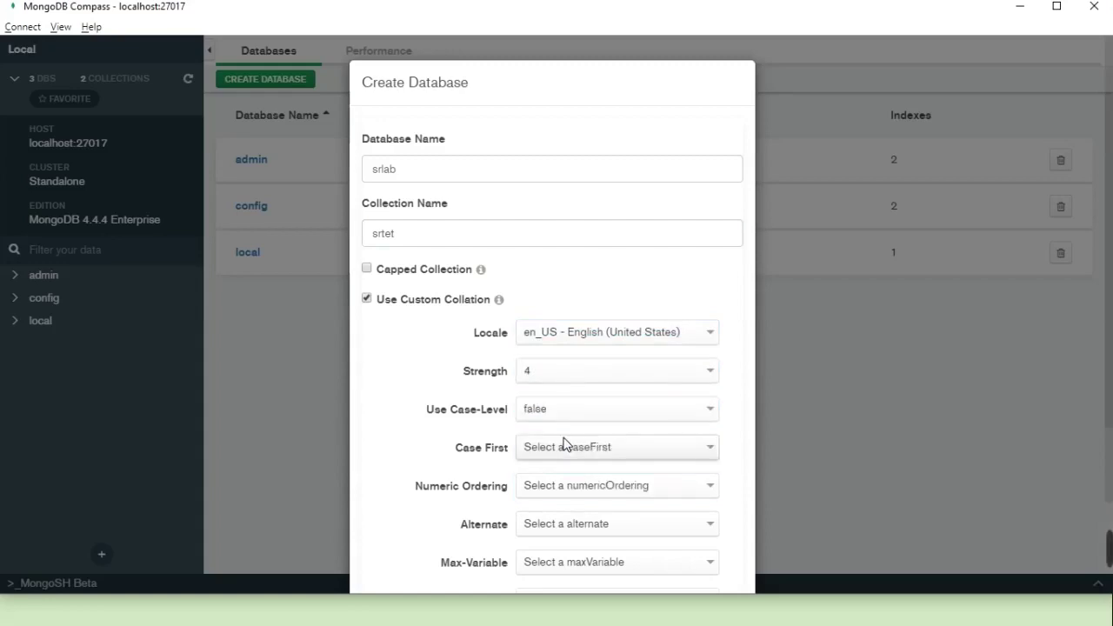
click(564, 446)
click(579, 472)
click(598, 489)
click(582, 514)
- Set the collation's Alternate to non-ignorable, Max-Variable to space and Backwards to false
scroll(627, 470, down, 3)
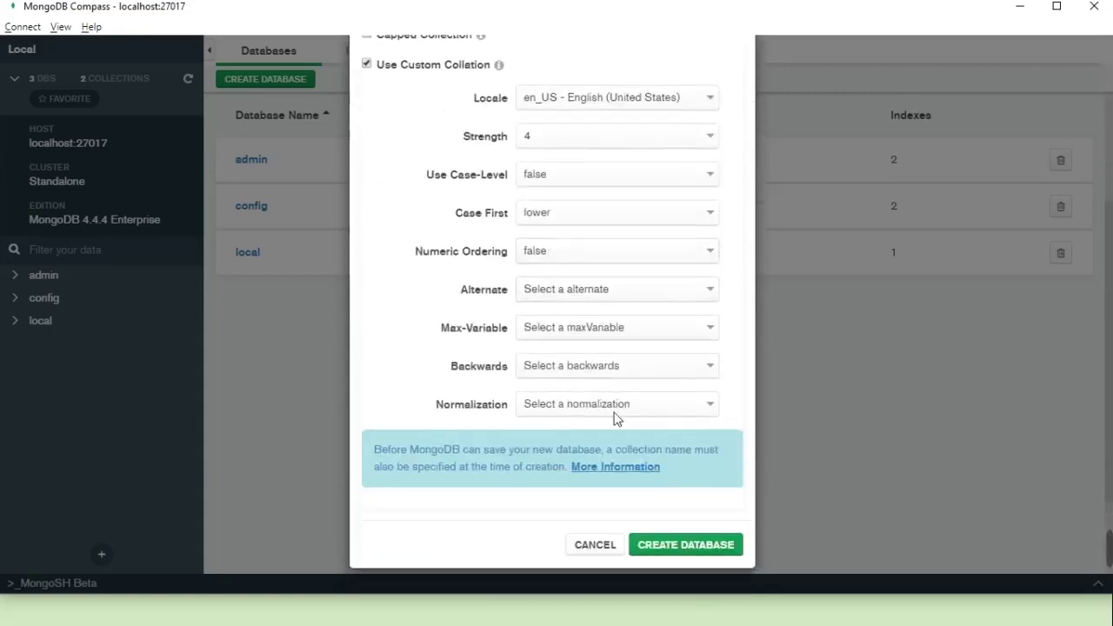
click(577, 290)
click(581, 316)
click(611, 327)
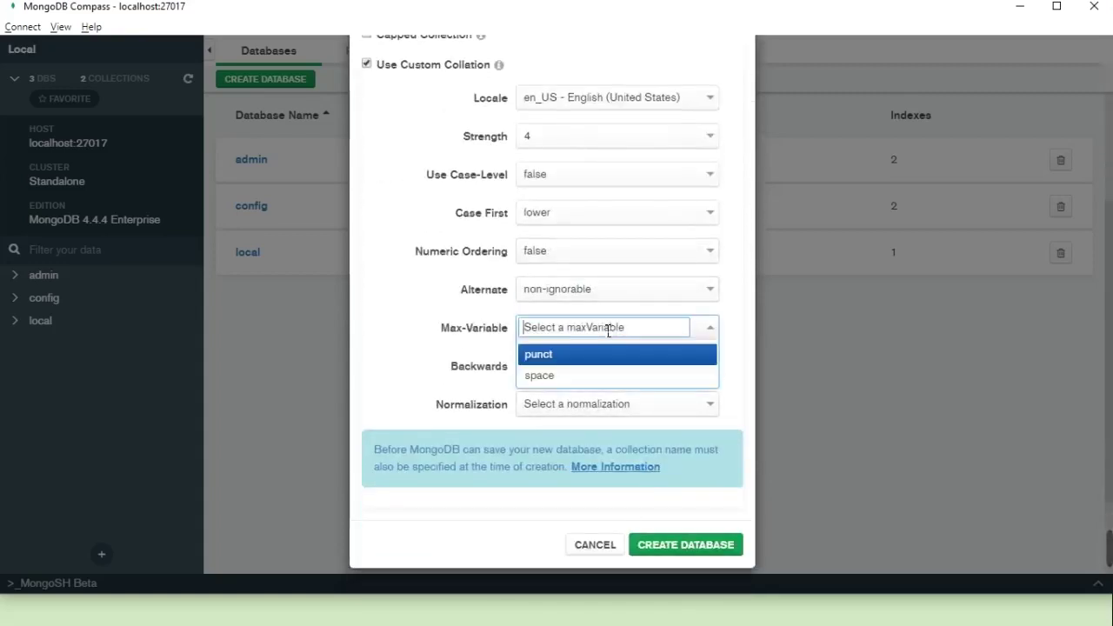
click(570, 377)
click(609, 366)
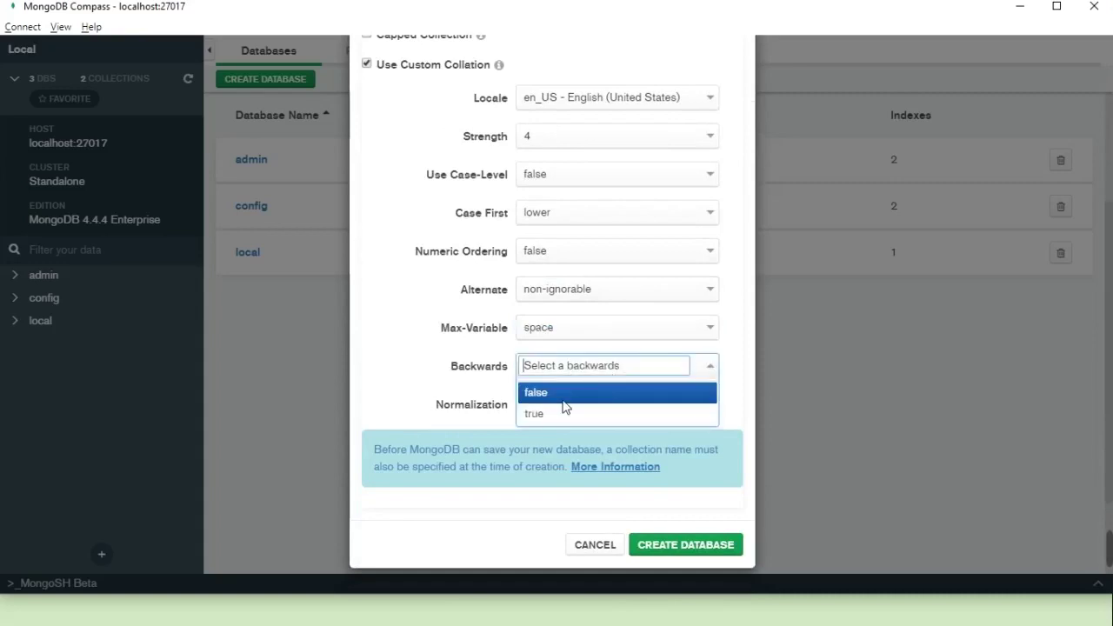
click(536, 392)
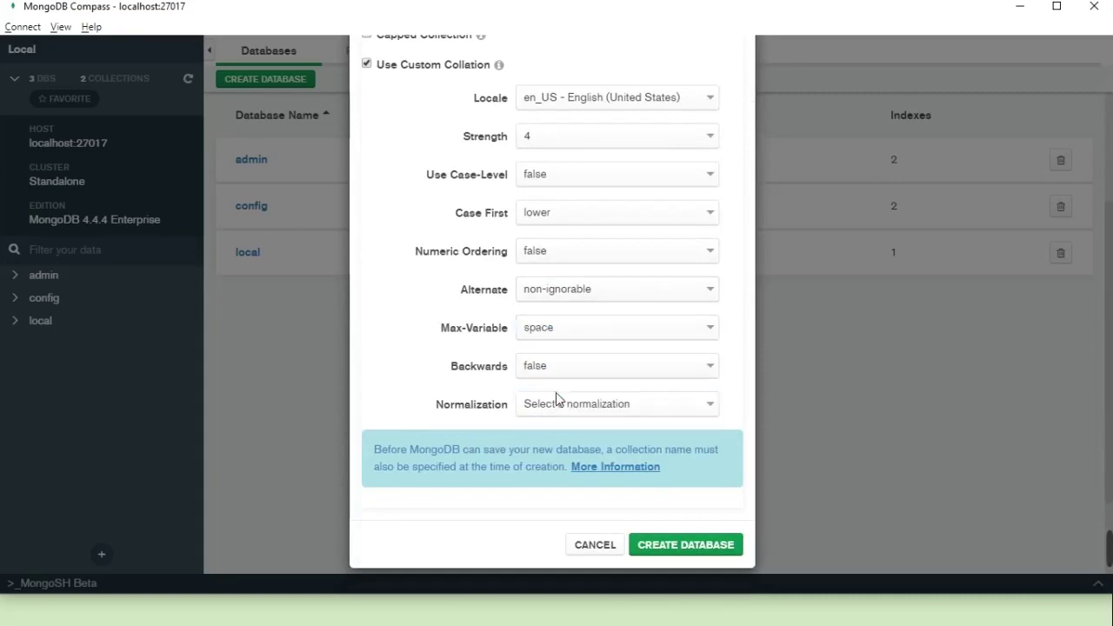
- Set the collation's Normalization to true and create the srlab database
click(611, 408)
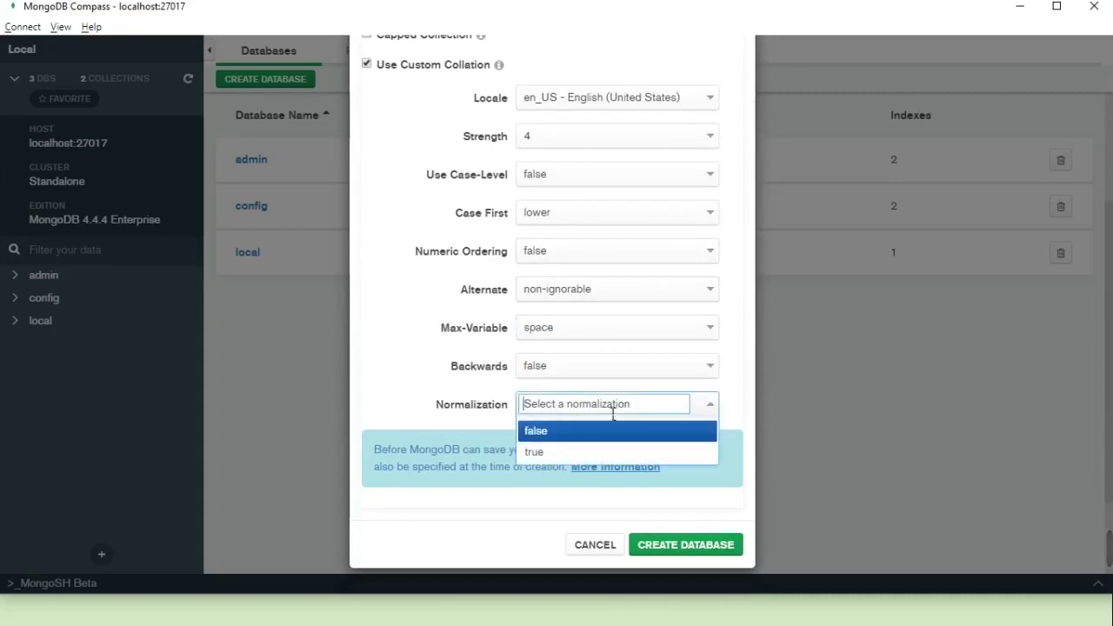
click(550, 452)
click(687, 547)
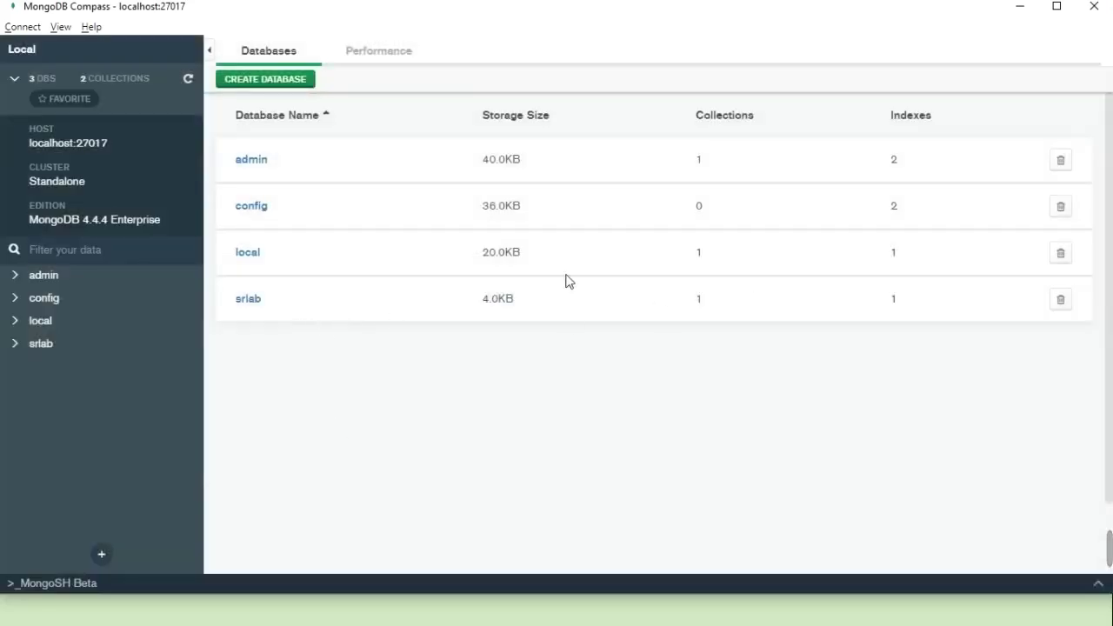
- Open the srtet collection of the srlab database and view its documents in a maximized window
click(248, 300)
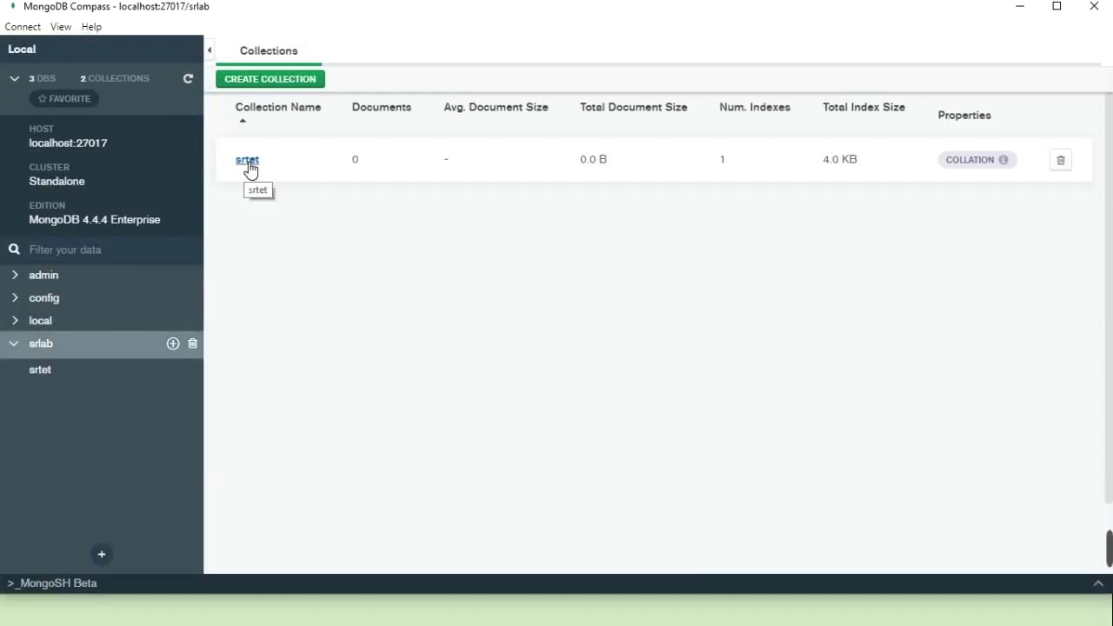
click(248, 164)
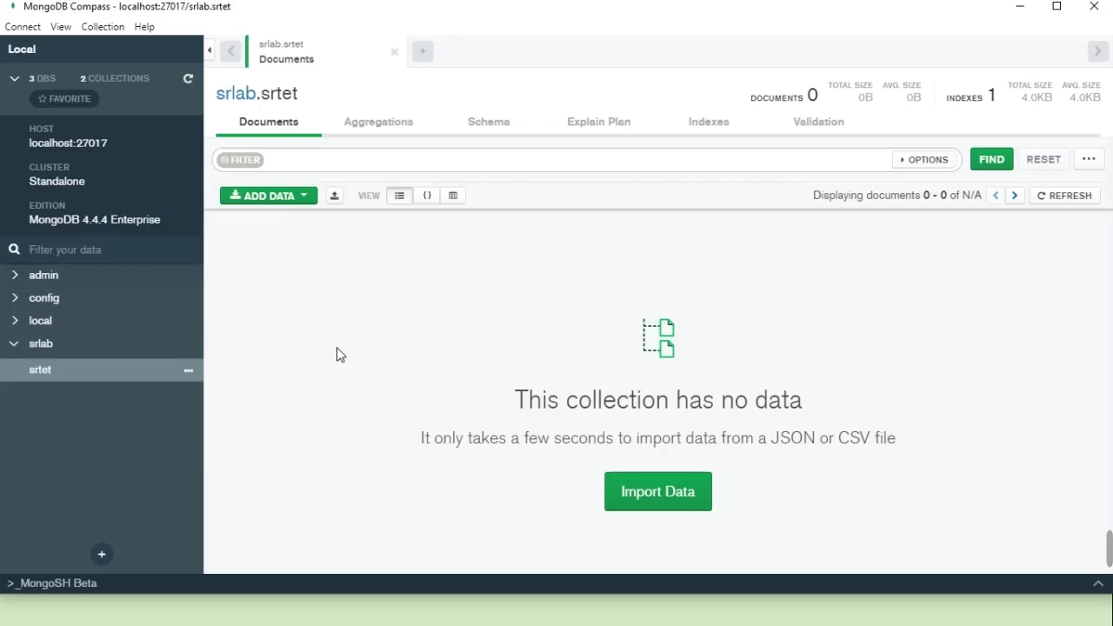
click(1056, 8)
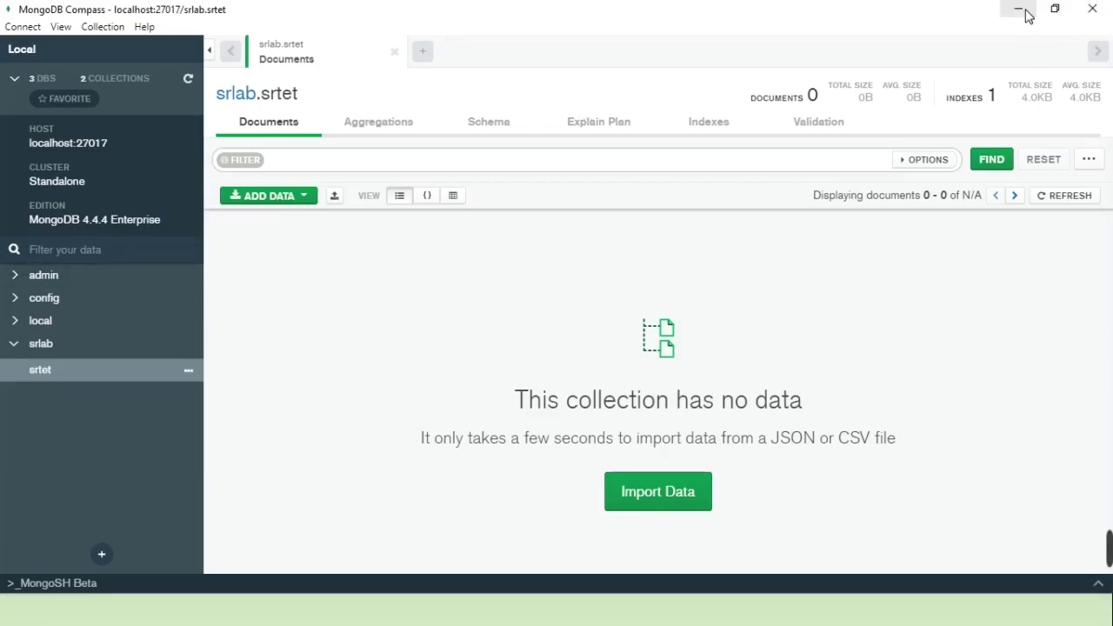
- Minimize Compass and the mongod server window, switch to the mongo shell's Command Prompt and exit the shell
click(1020, 9)
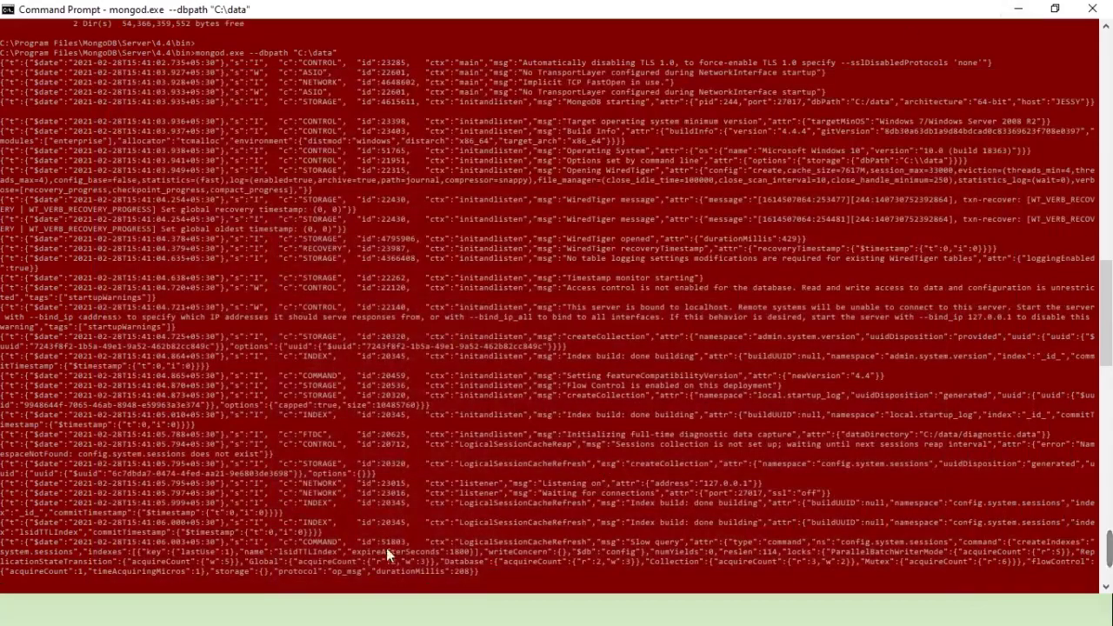
click(1019, 8)
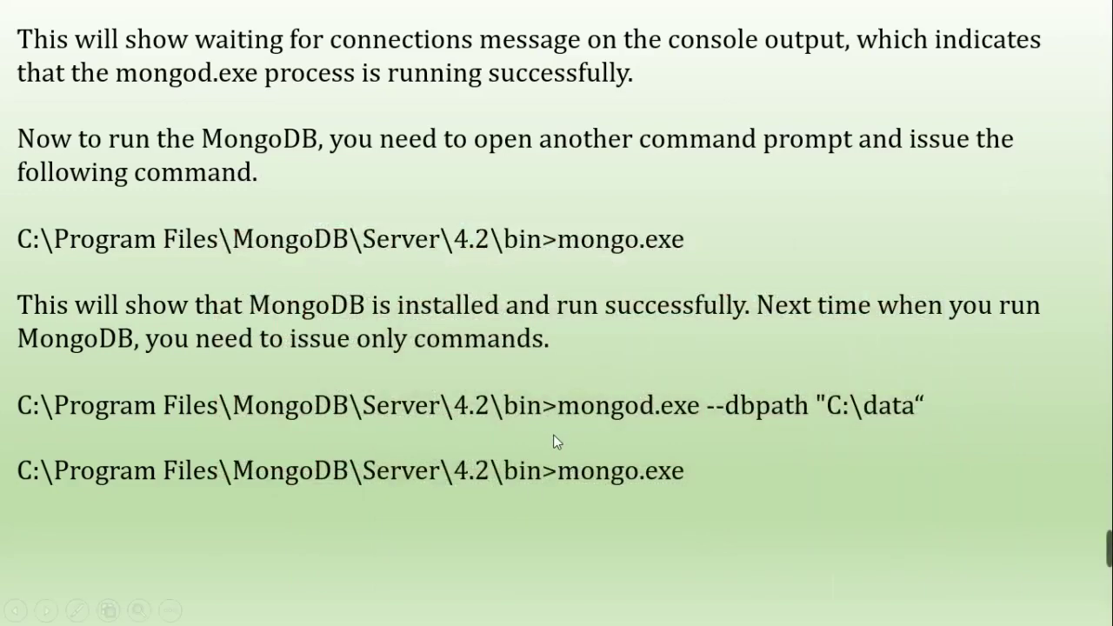
key(alt+Tab)
key(alt+Tab)
key(alt+Tab)
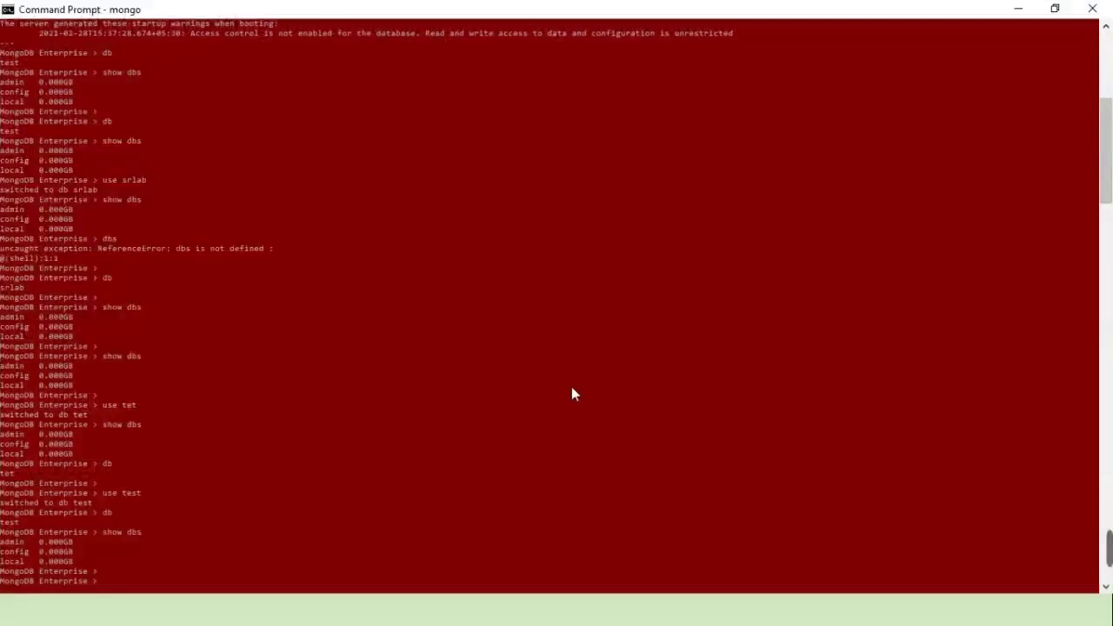
text(exit)
key(Return)
key(Return)
key(Return)
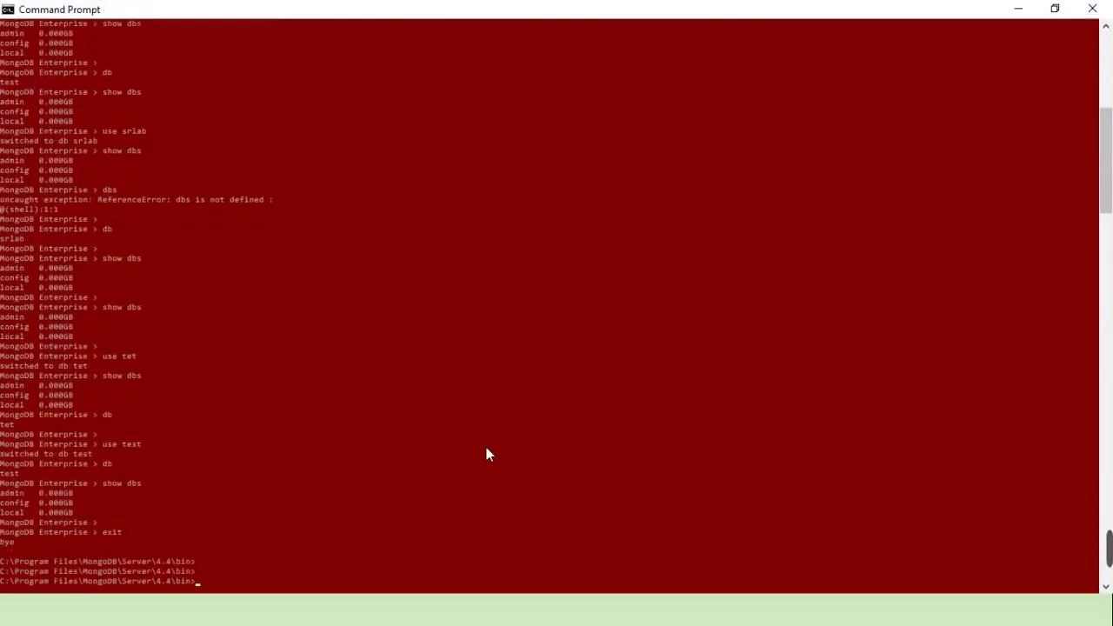
- List the MongoDB bin folder with dir, check the running mongod server window, and restart the shell with mongo
text(dir)
key(Return)
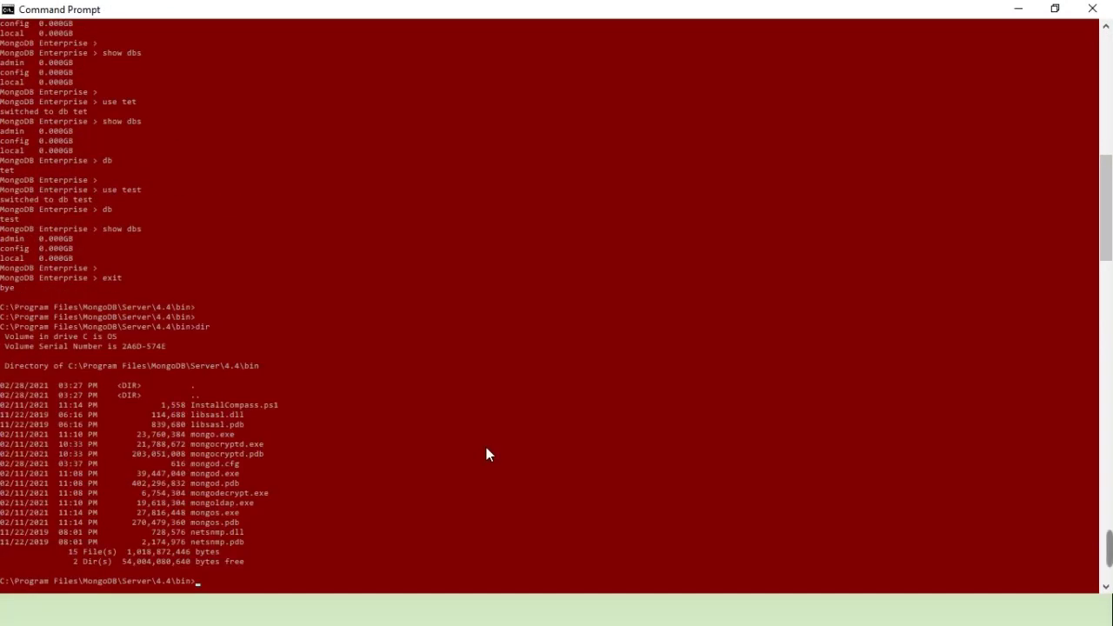
text(mongo)
key(alt+Tab)
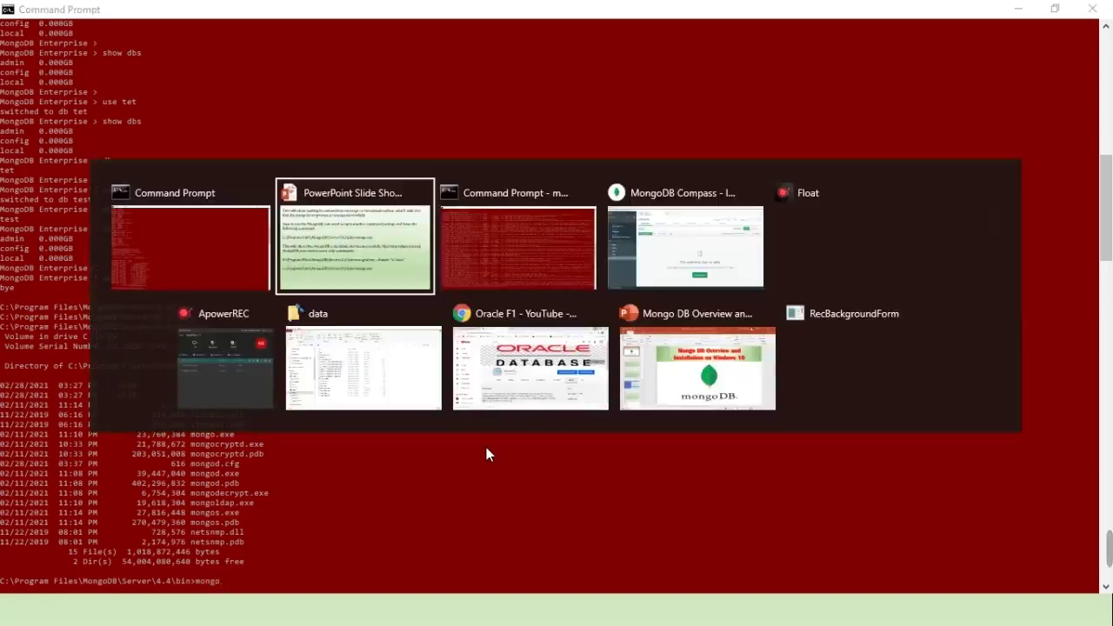
key(alt+Tab)
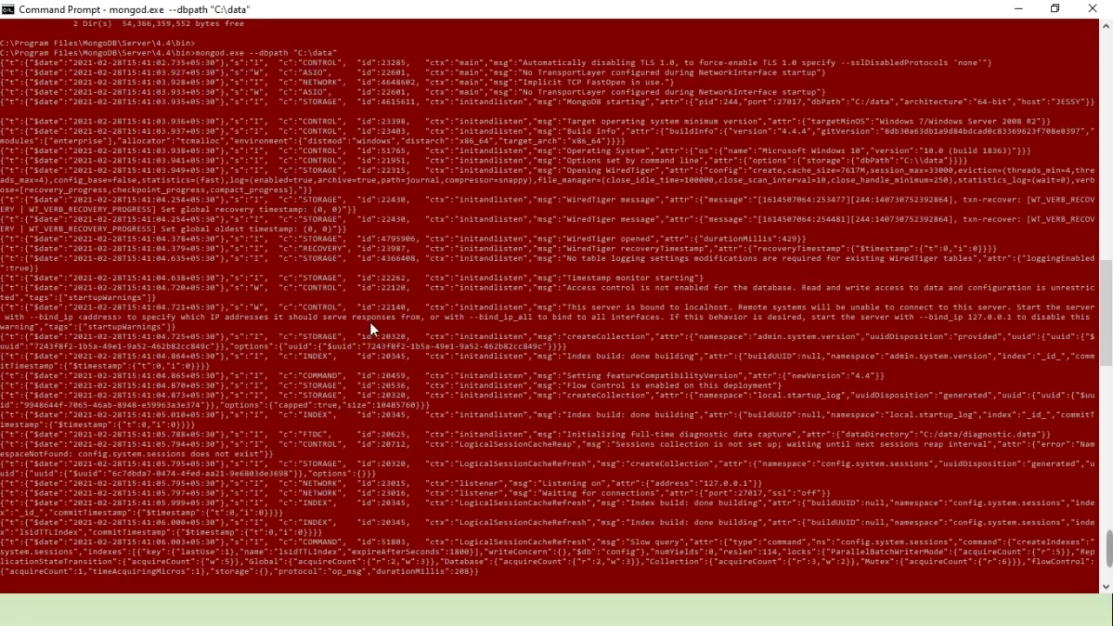
key(alt+Tab)
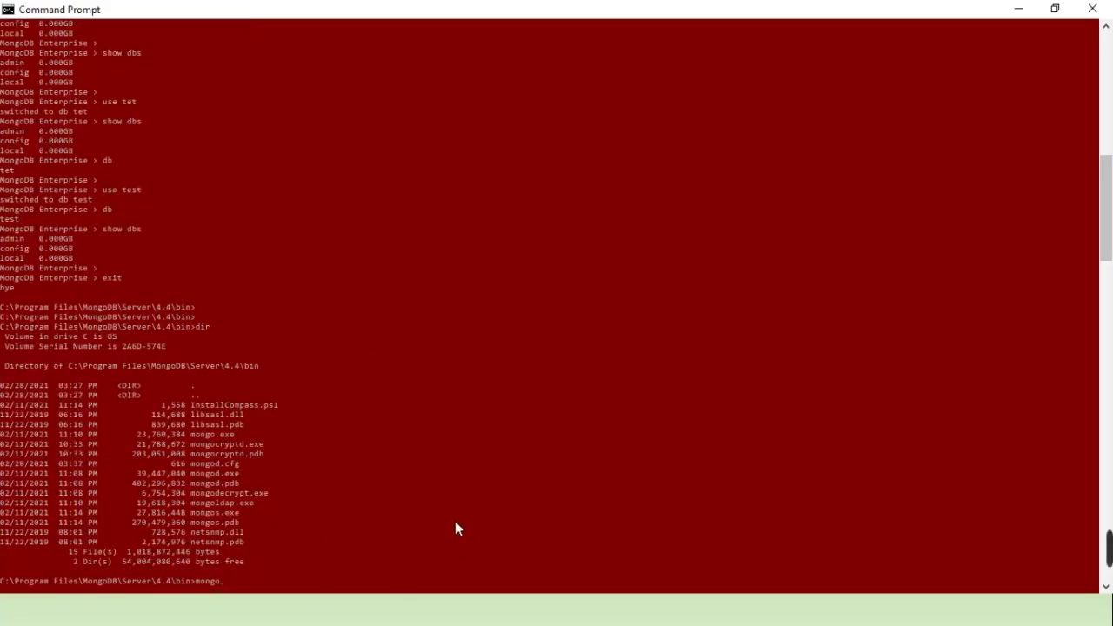
key(Return)
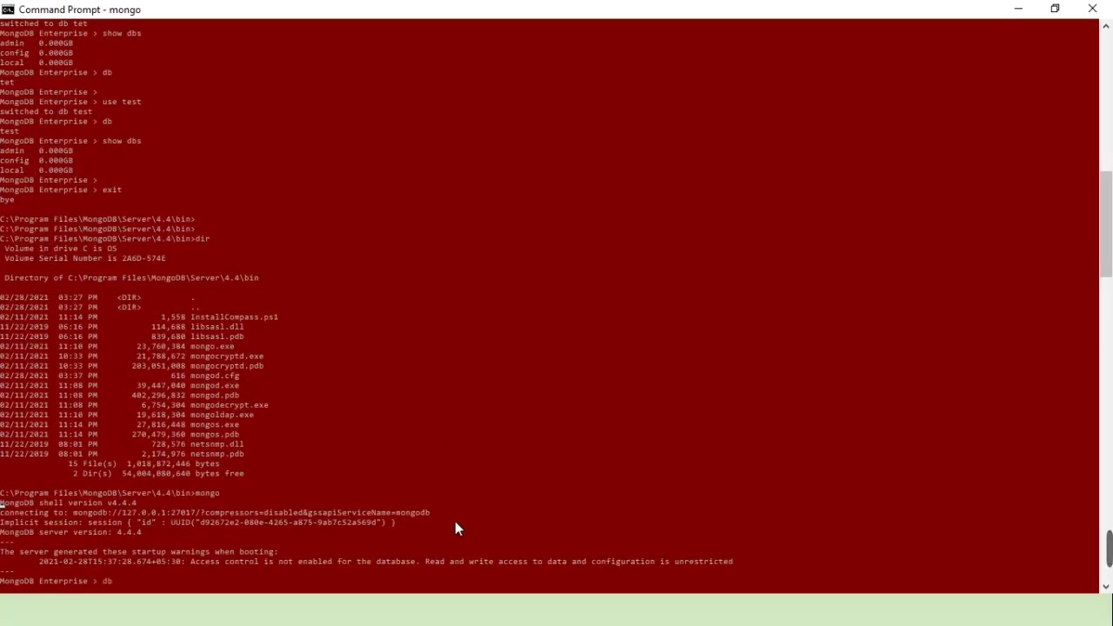
- Query the current database with db and list all databases with show dbs in the restarted shell
key(Return)
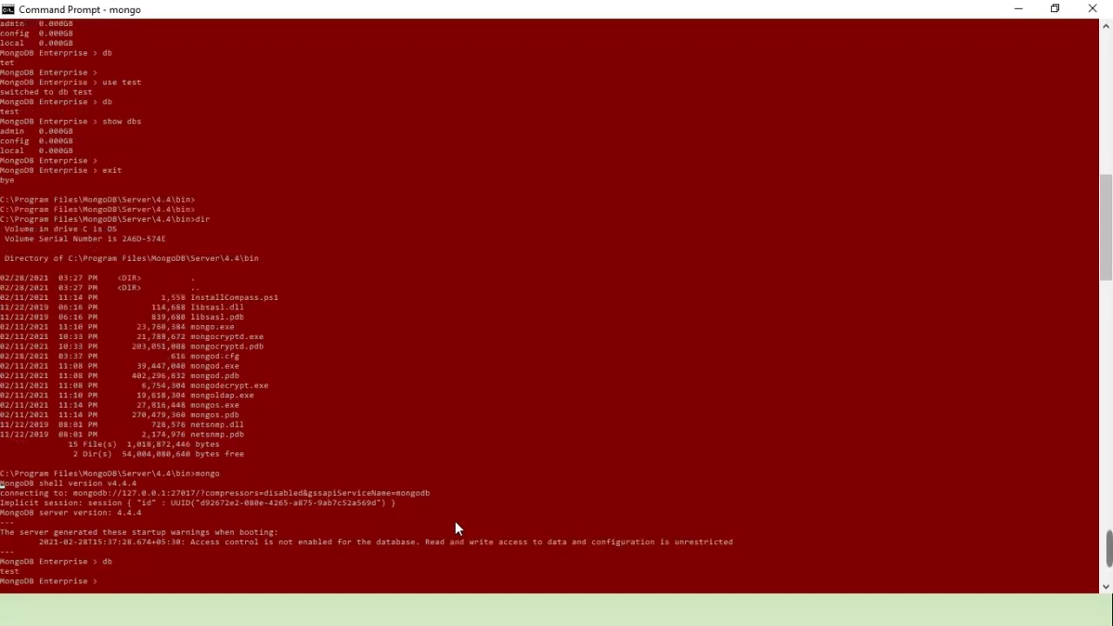
text(show dbs)
key(Return)
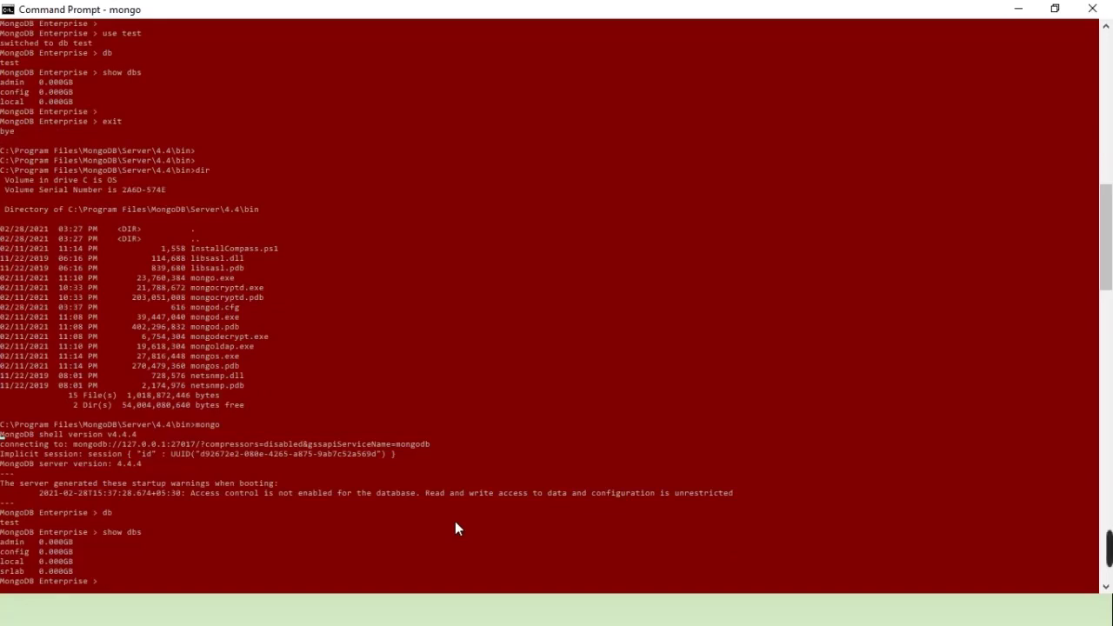
- Switch the shell to the srlab database with use srlab and check the current database with db
text(use srlab)
key(Return)
text(db)
key(Return)
- Try the dbs command, and list the databases with show dbs
text(dbs)
key(Return)
text(show dbs)
key(Return)
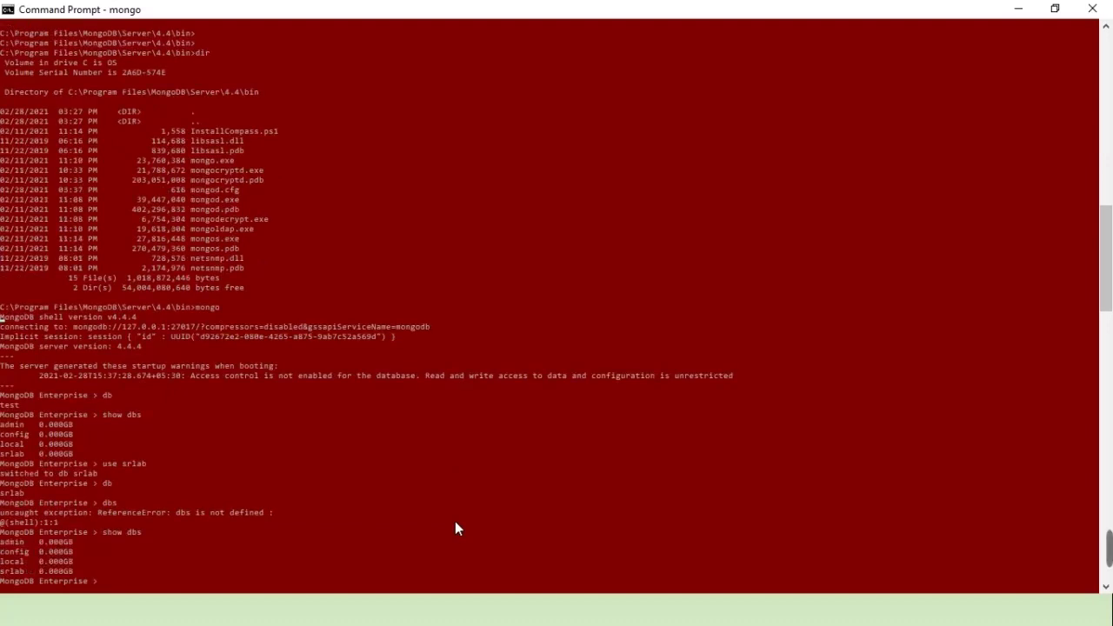
key(Return)
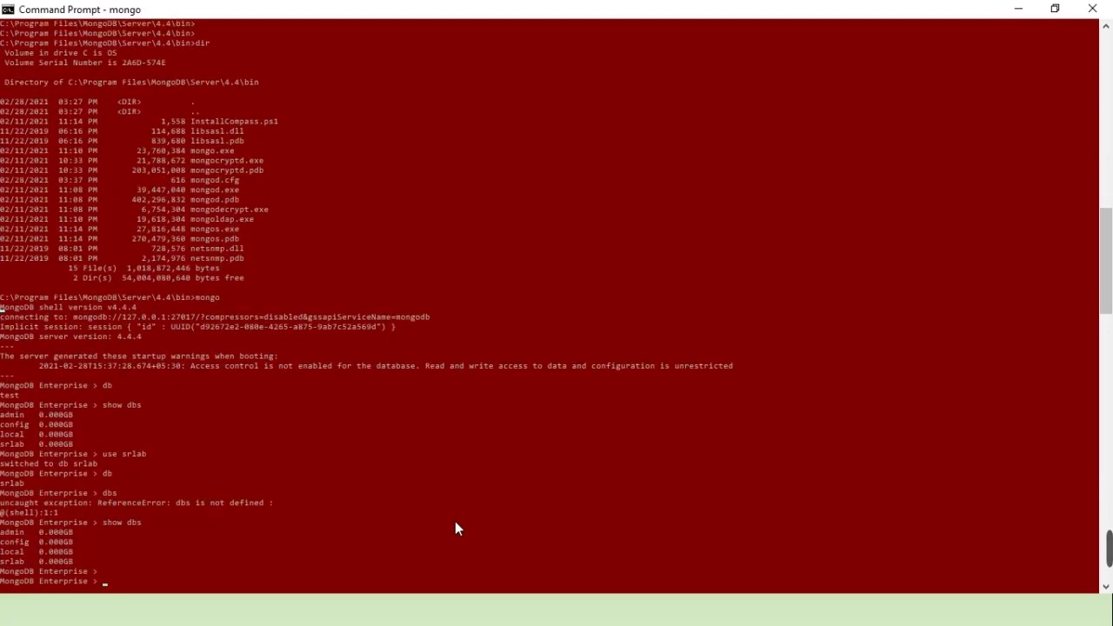